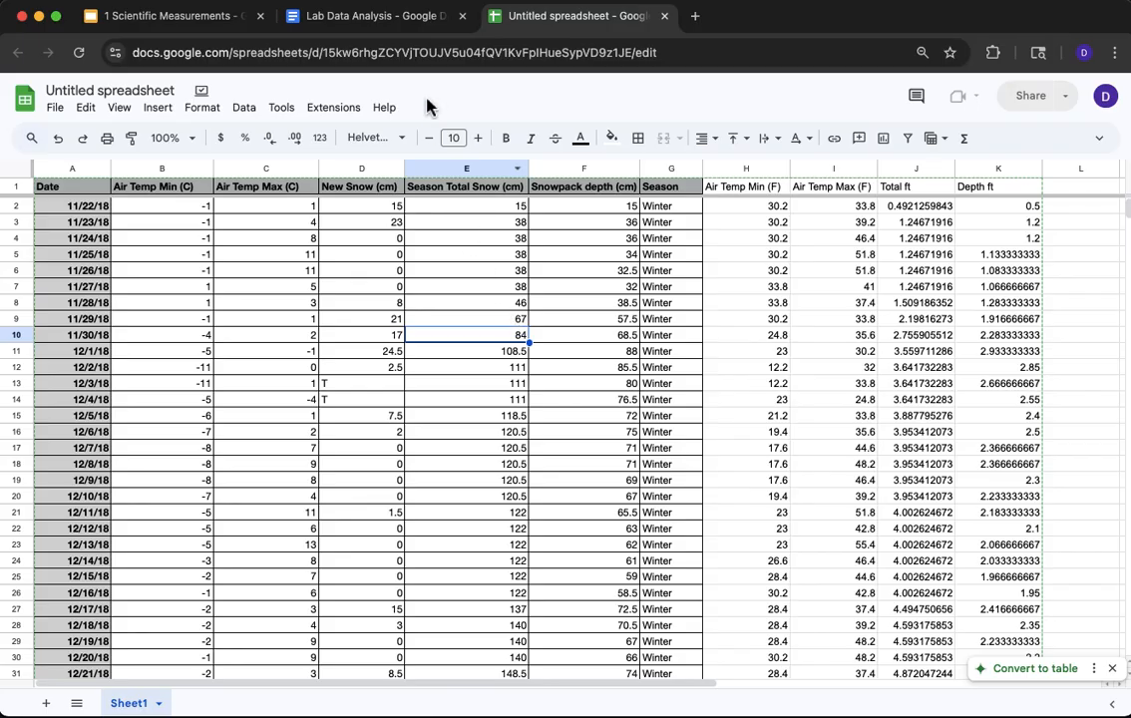
Step: Examine the column headers of the snow and temperature data from Date through Season
left_click(484, 403)
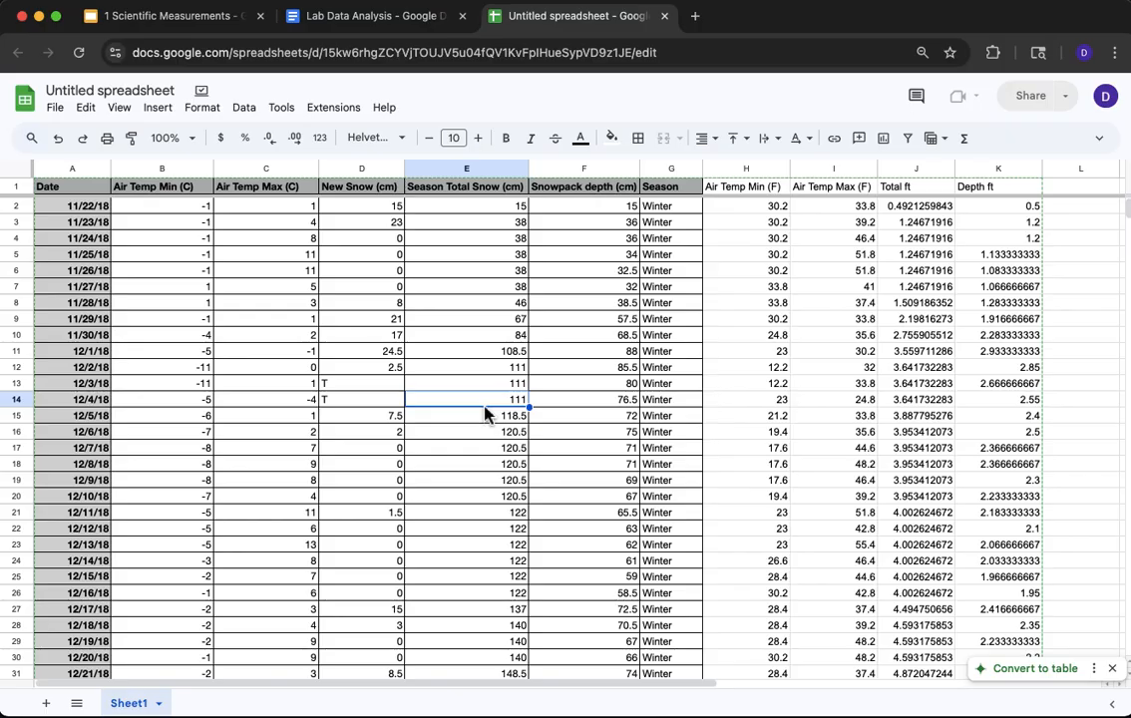
left_click(78, 188)
key("super+b")
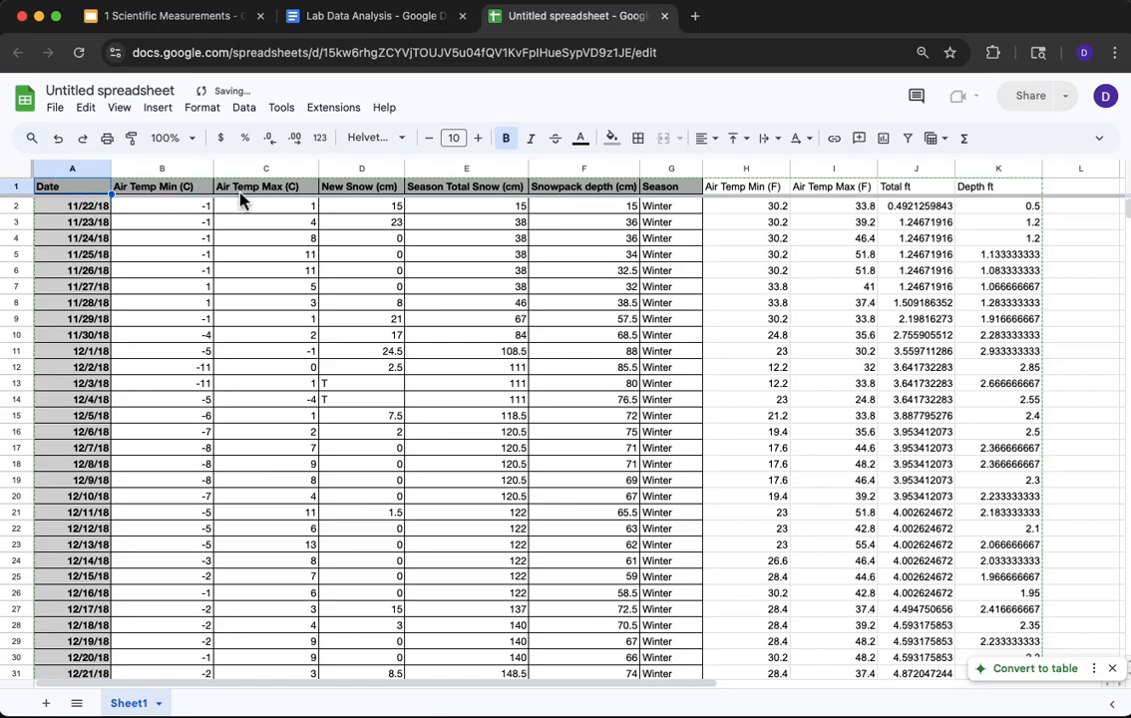
left_click(270, 188)
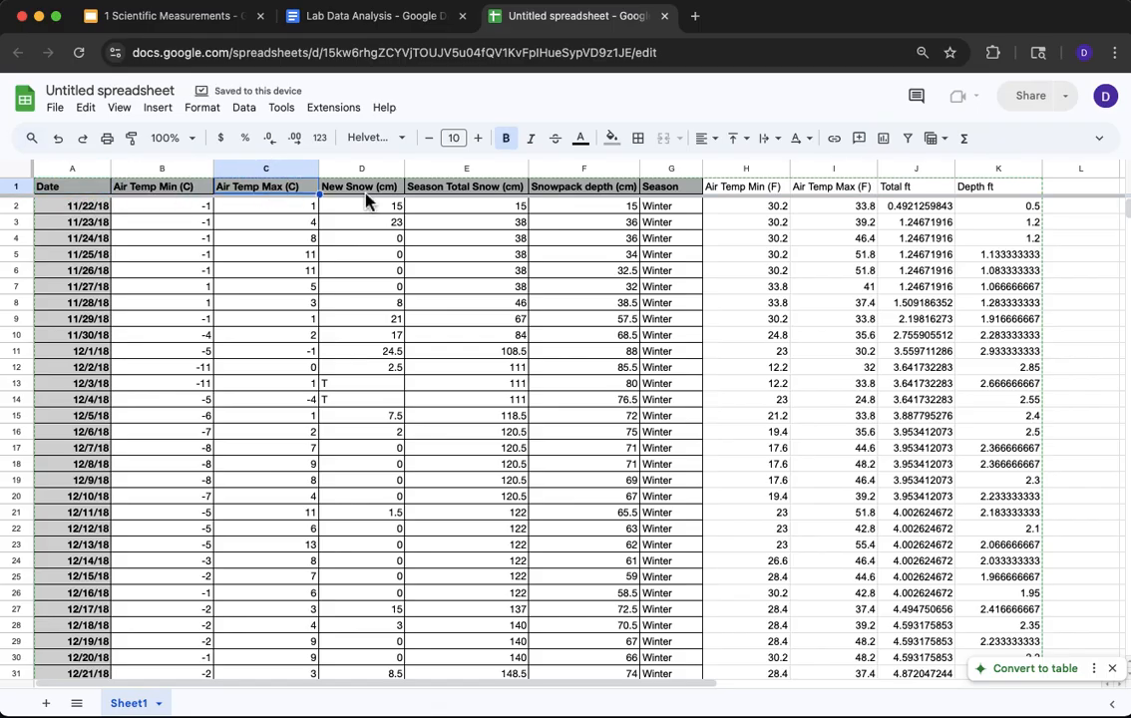
left_click(364, 195)
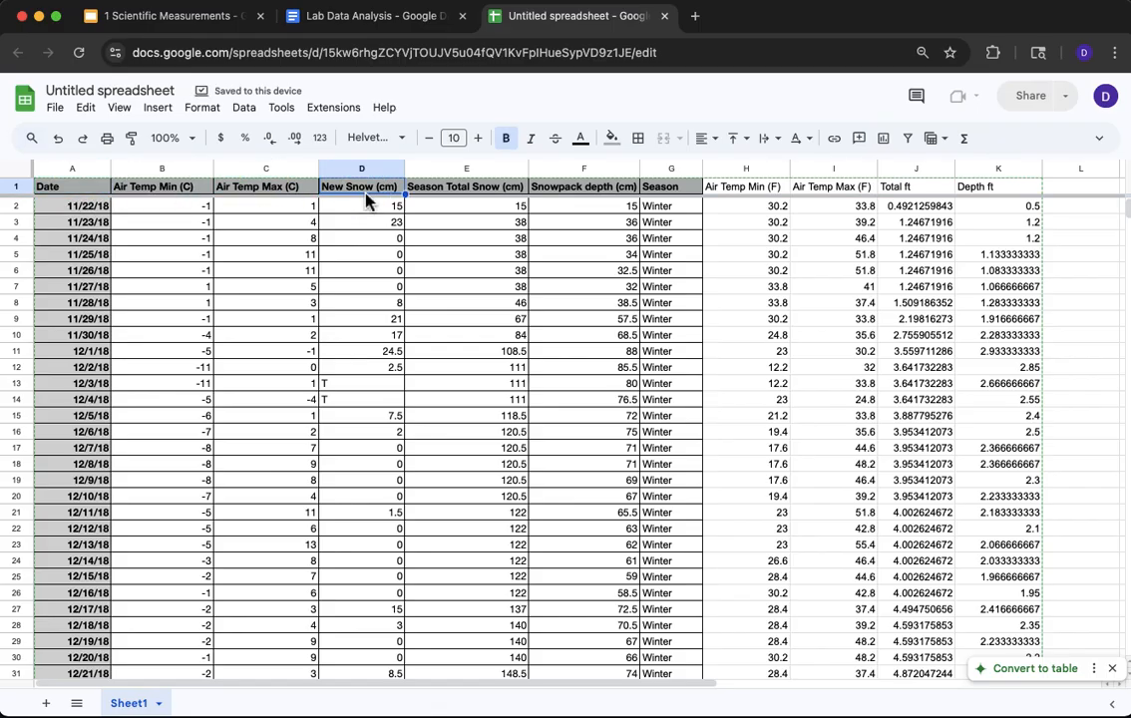
left_click(446, 197)
left_click(615, 197)
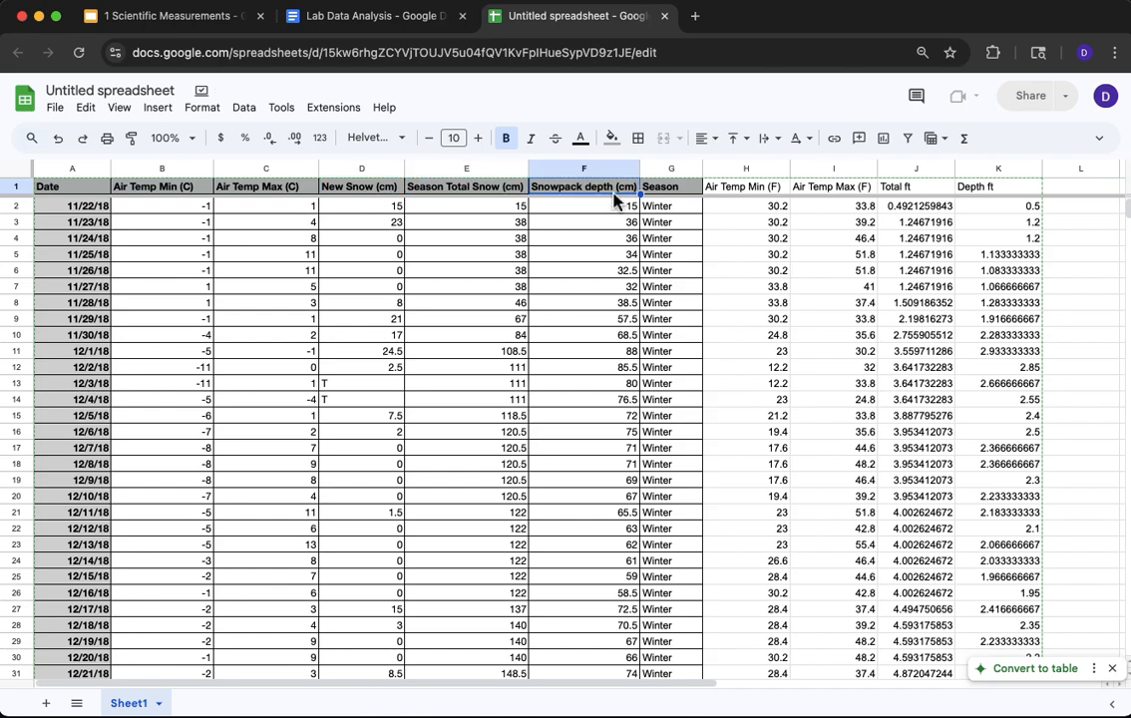
left_click(681, 187)
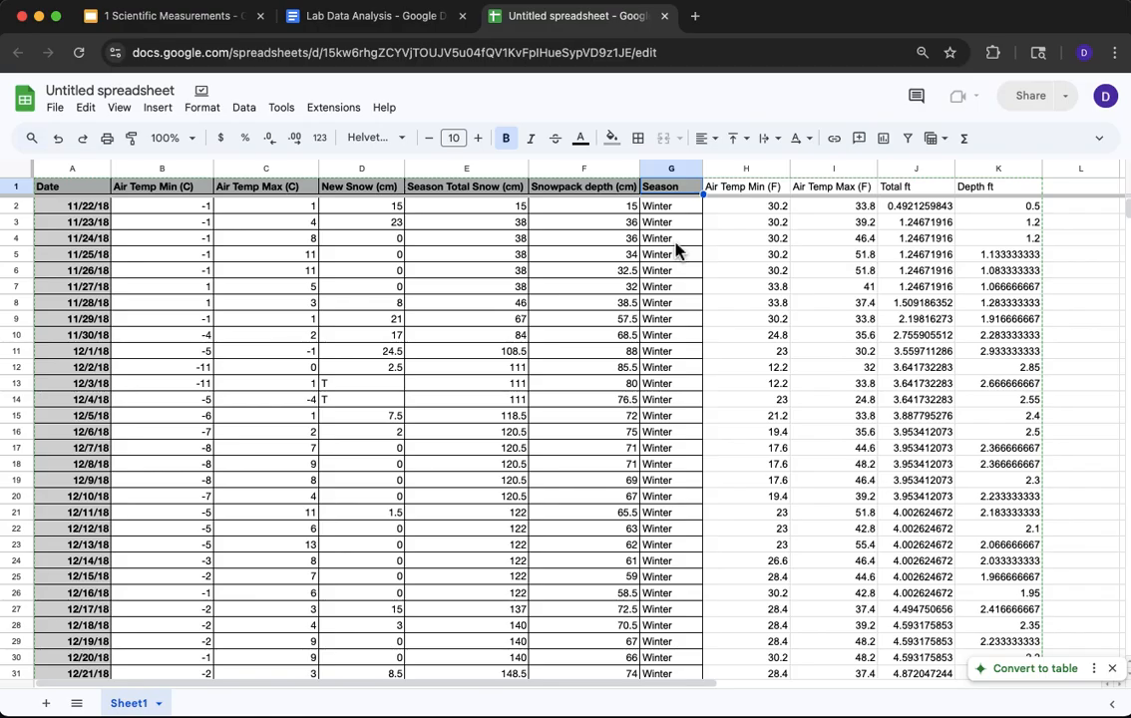
Step: Inspect the Fahrenheit and feet conversion formulas in the first data row of the Air Temp Min (F) through Depth ft columns
left_click(751, 243)
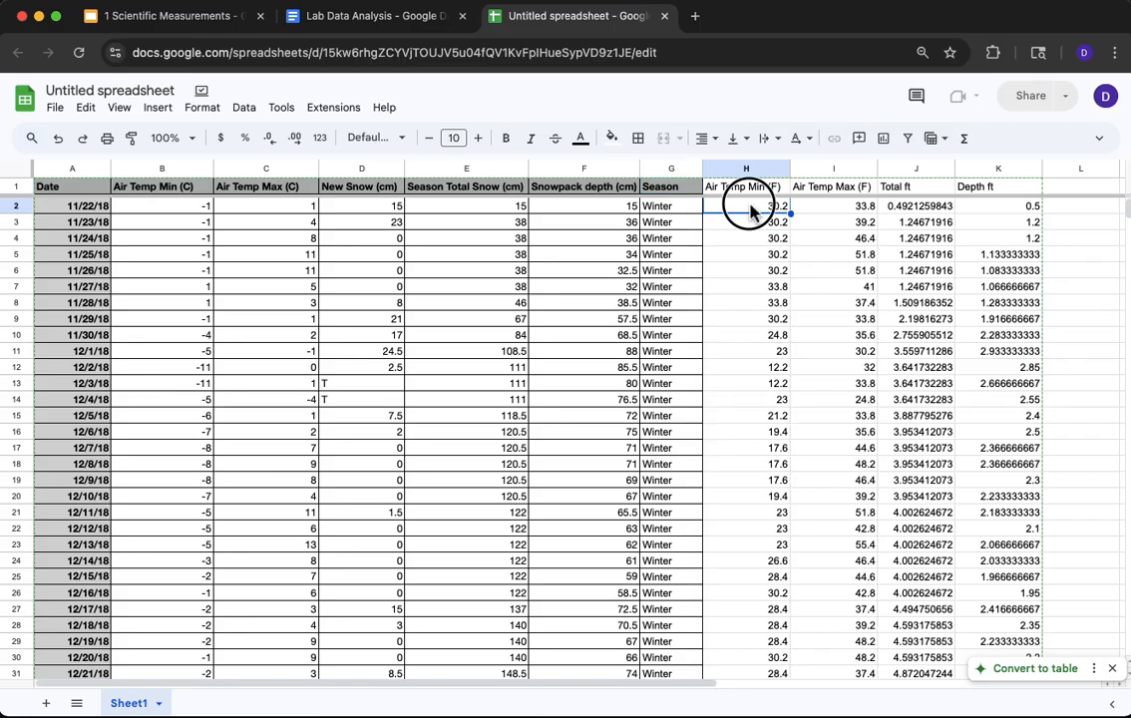
double_click(753, 207)
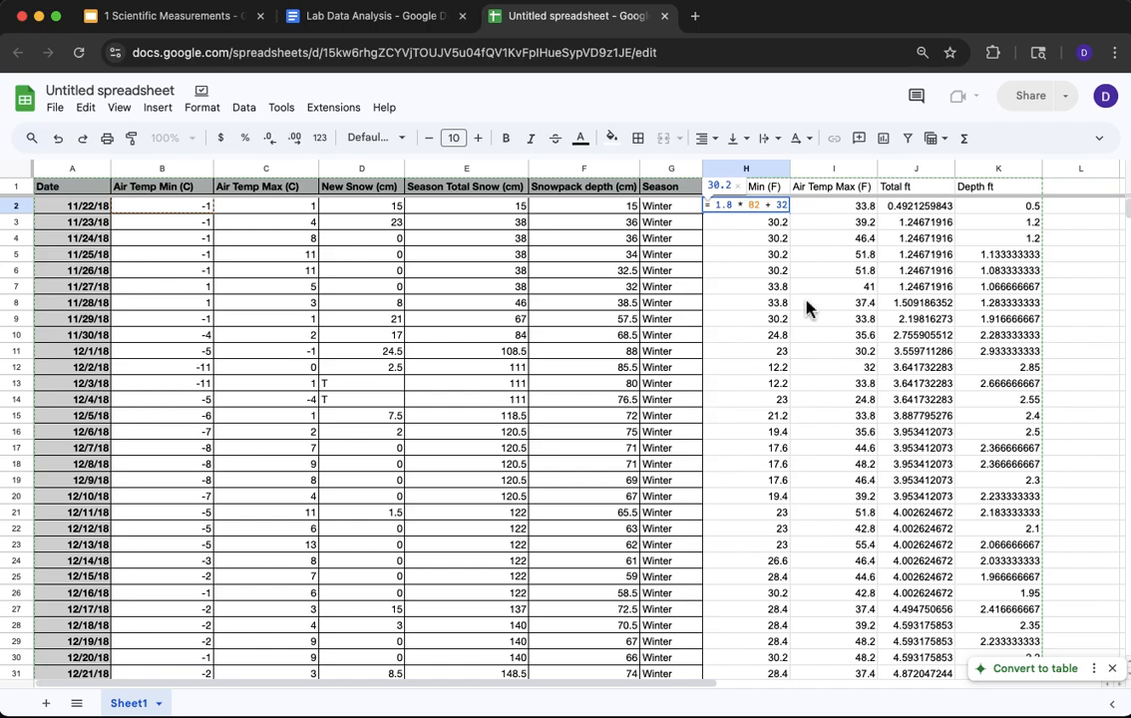
key("Return")
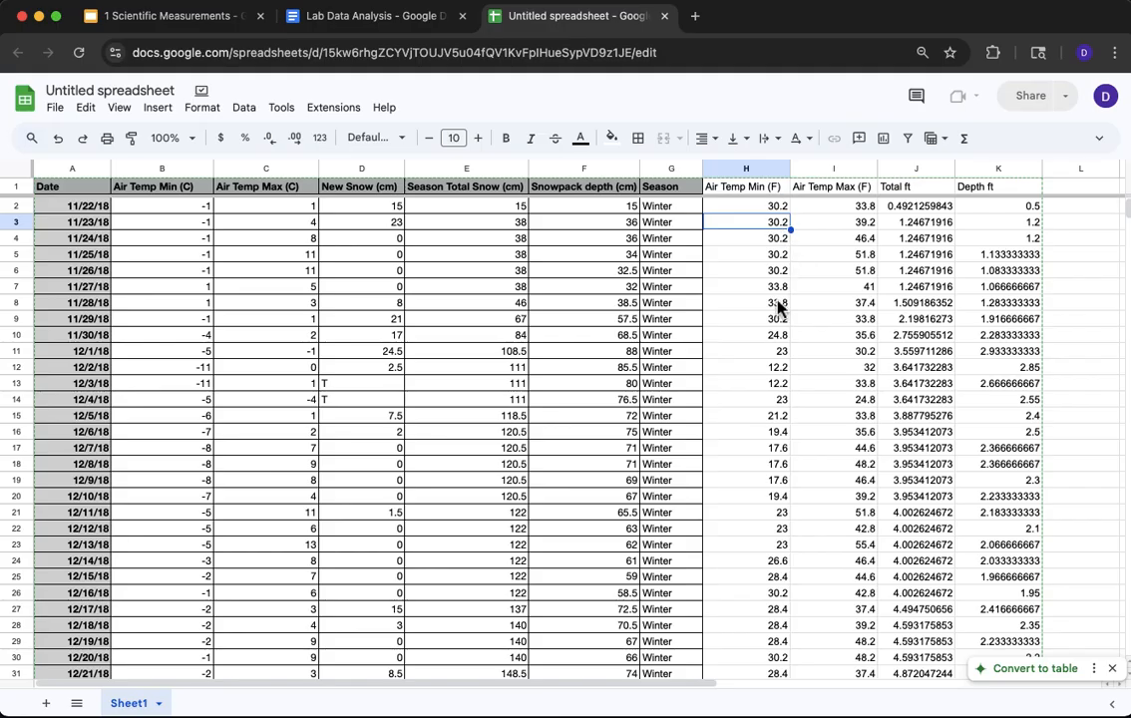
left_click(839, 209)
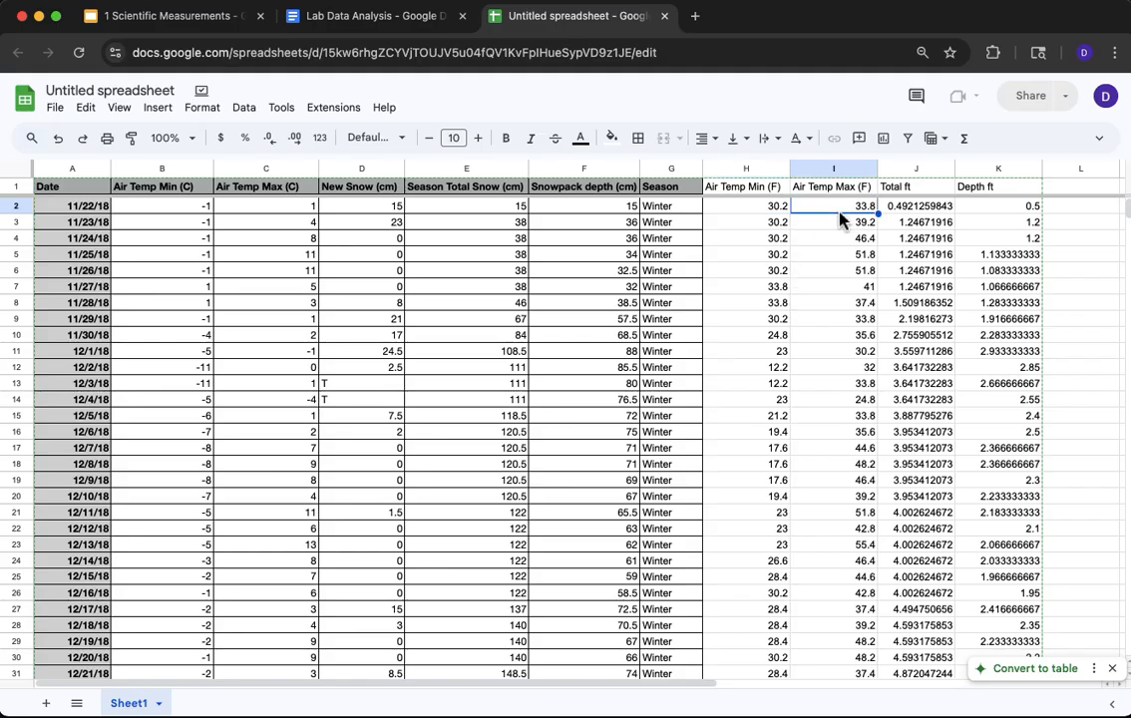
double_click(910, 206)
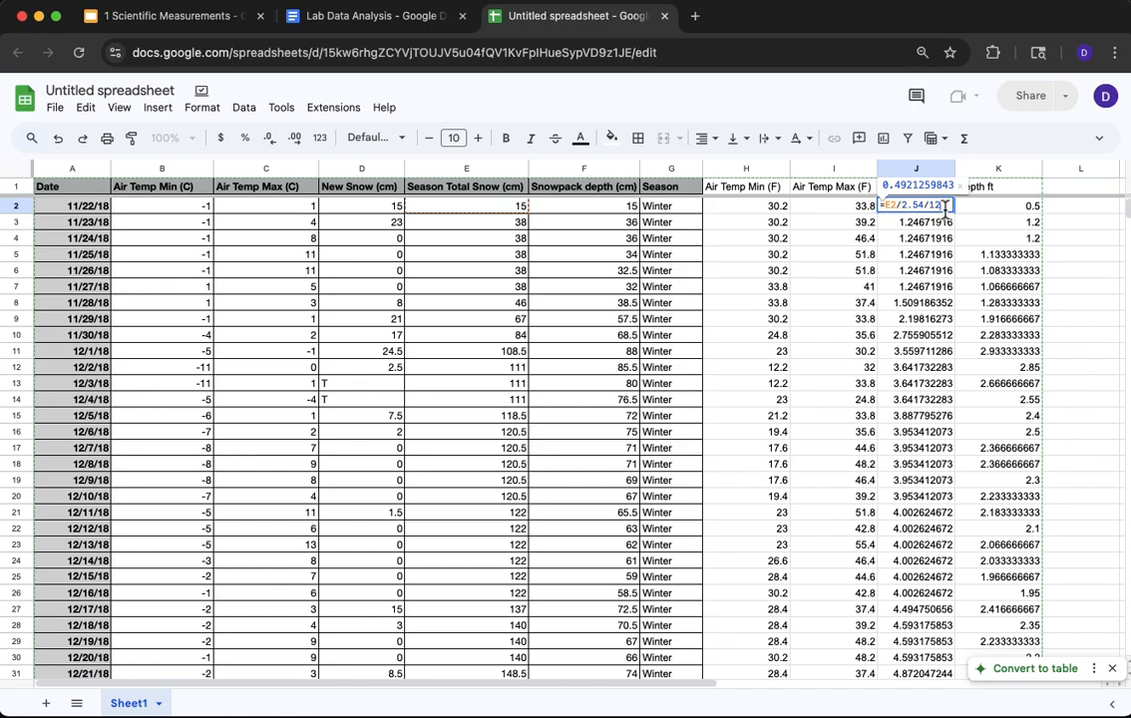
key("Return")
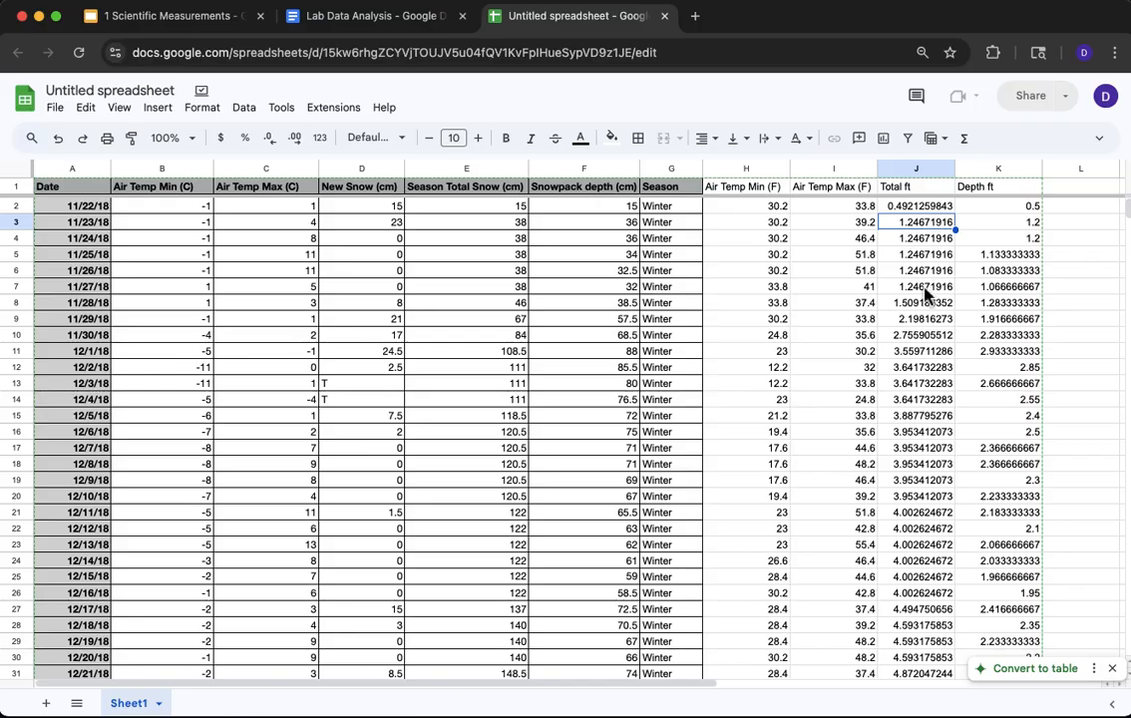
left_click(1012, 210)
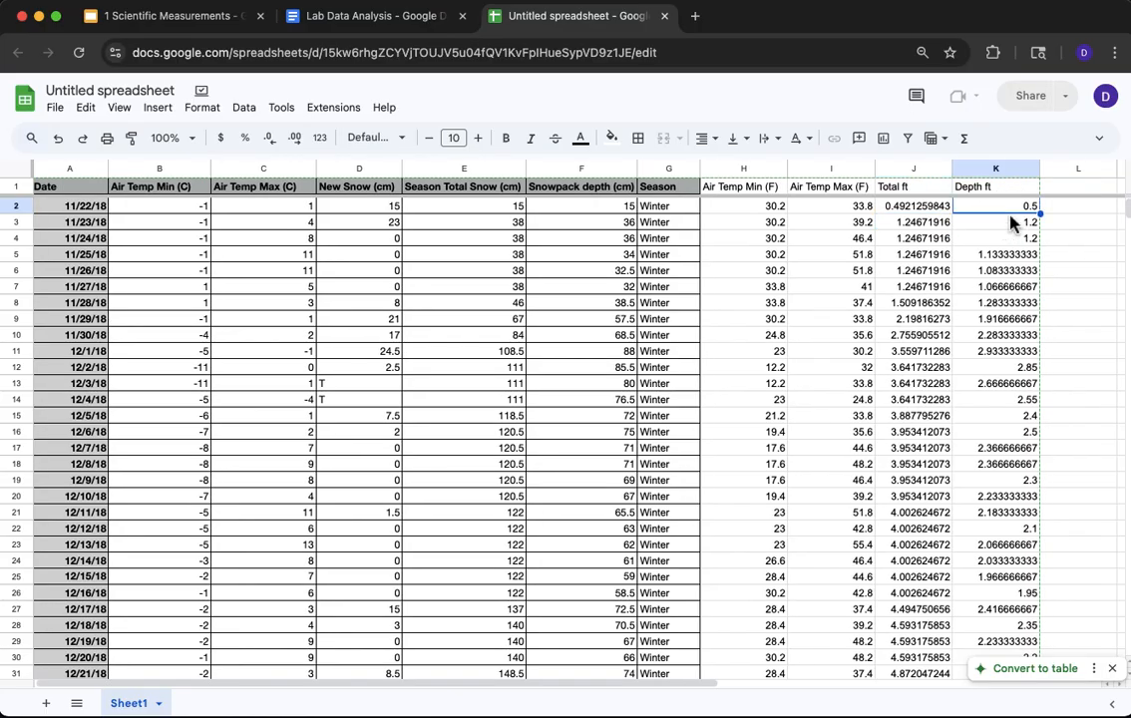
left_click(766, 186)
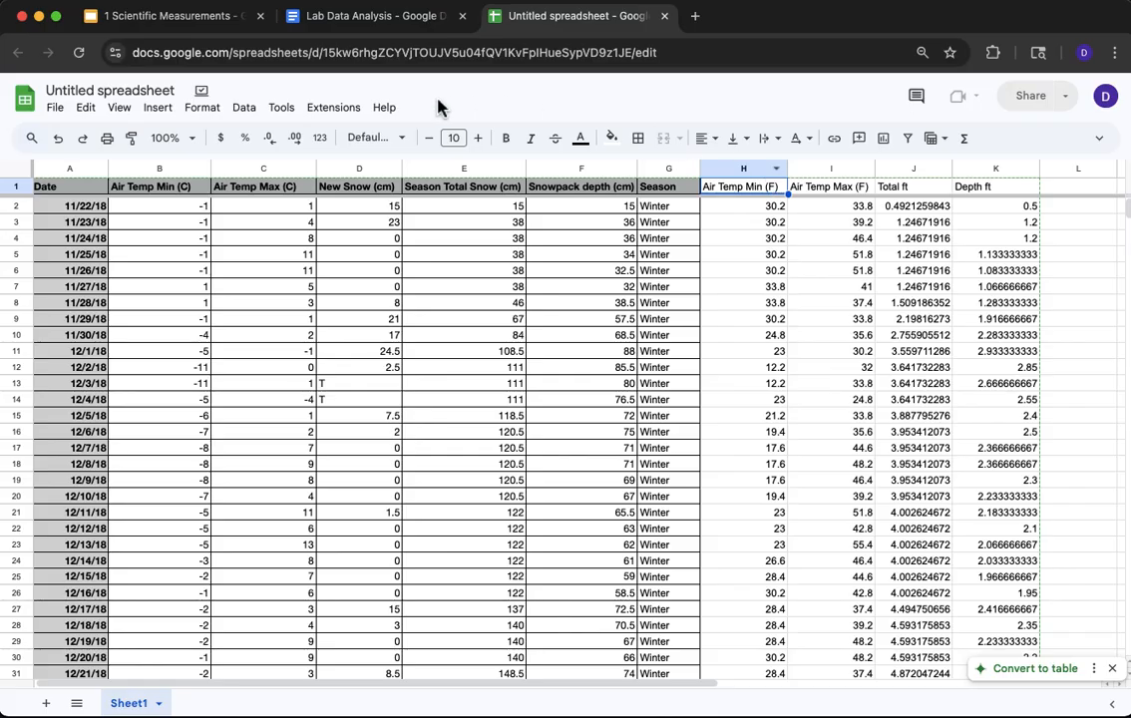
scroll(377, 329, "left", 1)
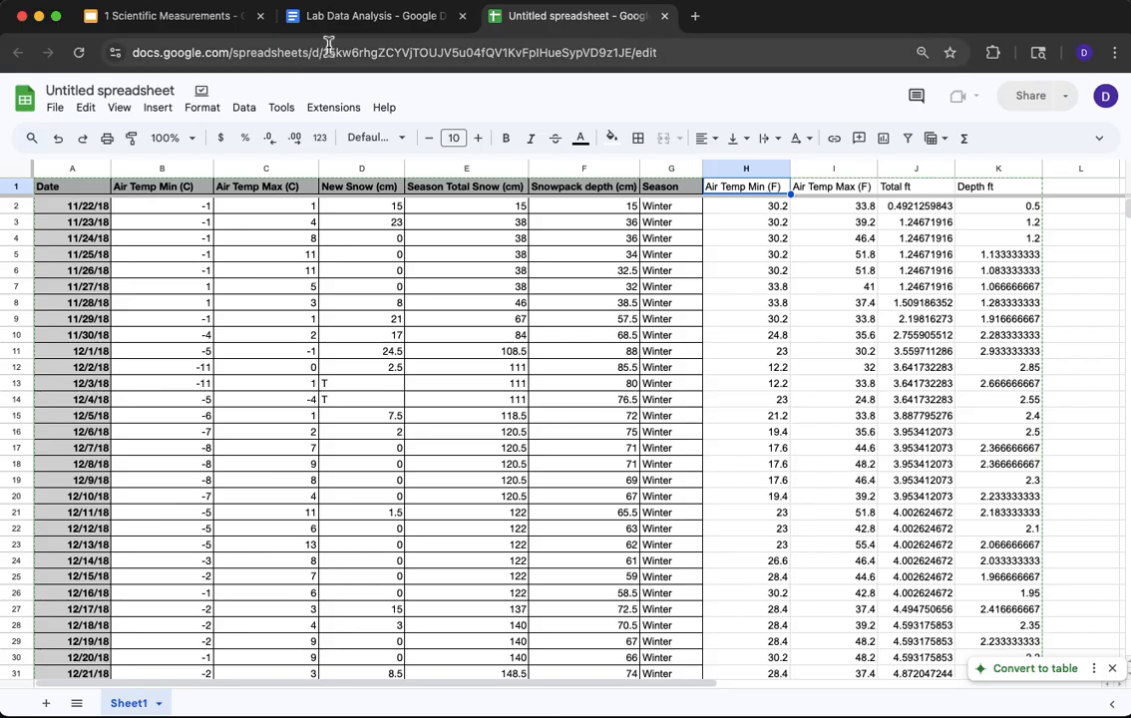
Step: Insert a chart from the Date, Air Temp Min (F) and Air Temp Max (F) columns
left_click(81, 170)
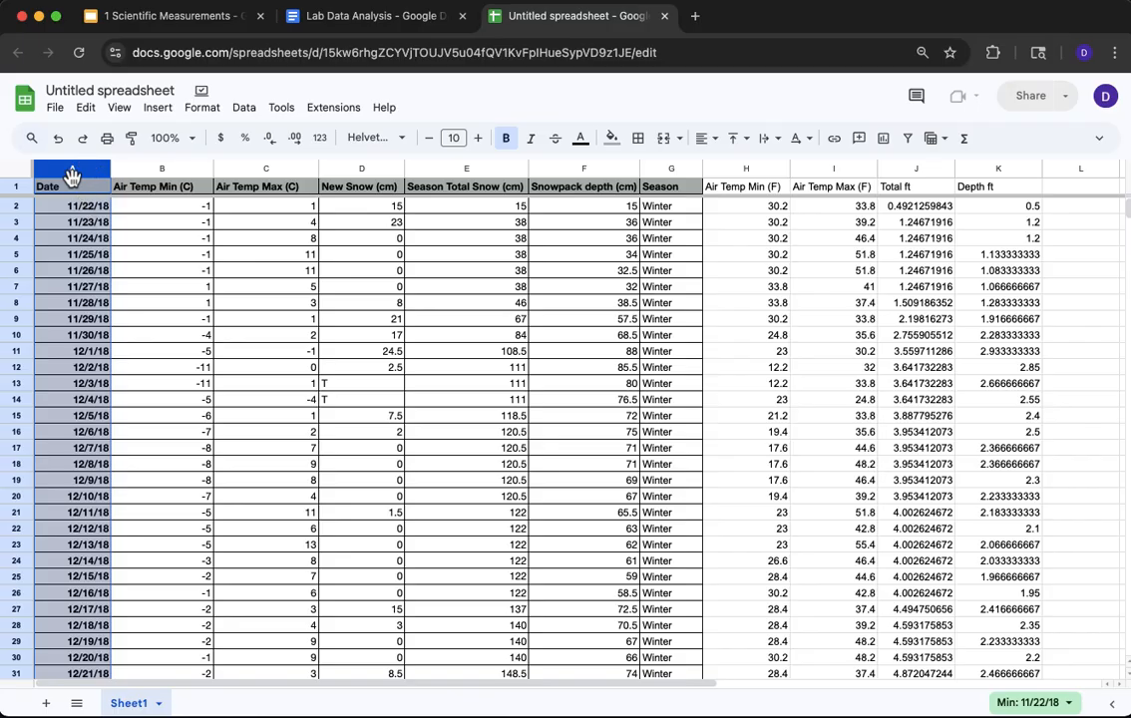
left_click(738, 171, "super")
left_click(821, 170, "super")
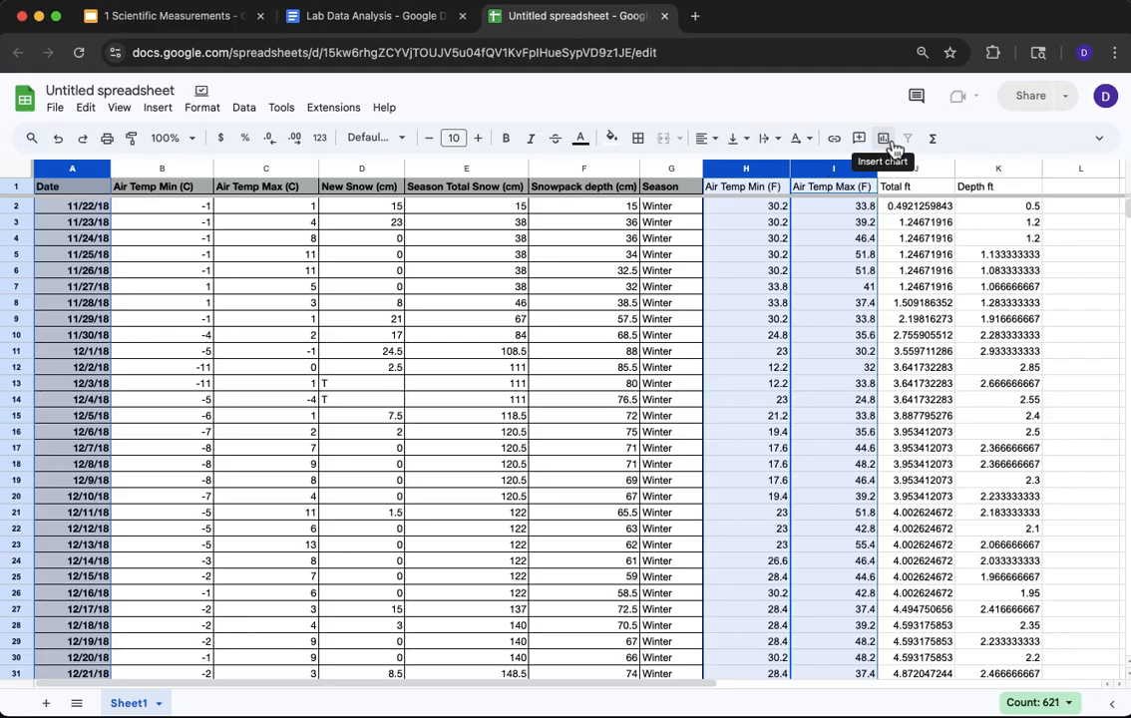
left_click(160, 110)
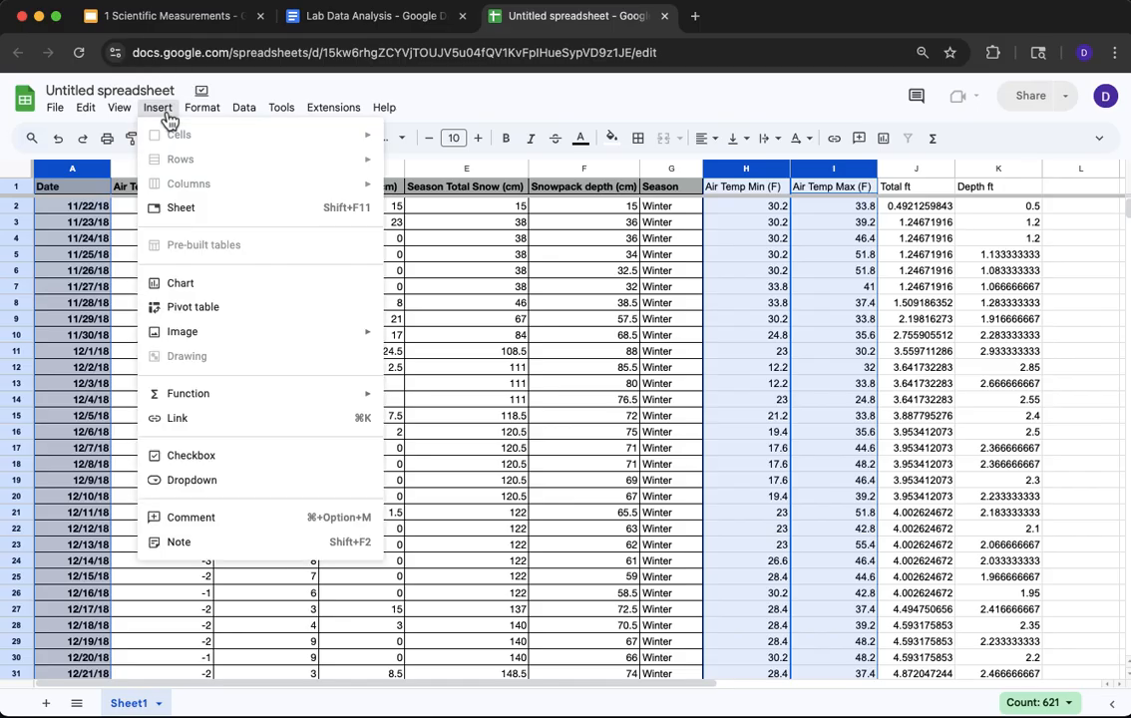
left_click(182, 284)
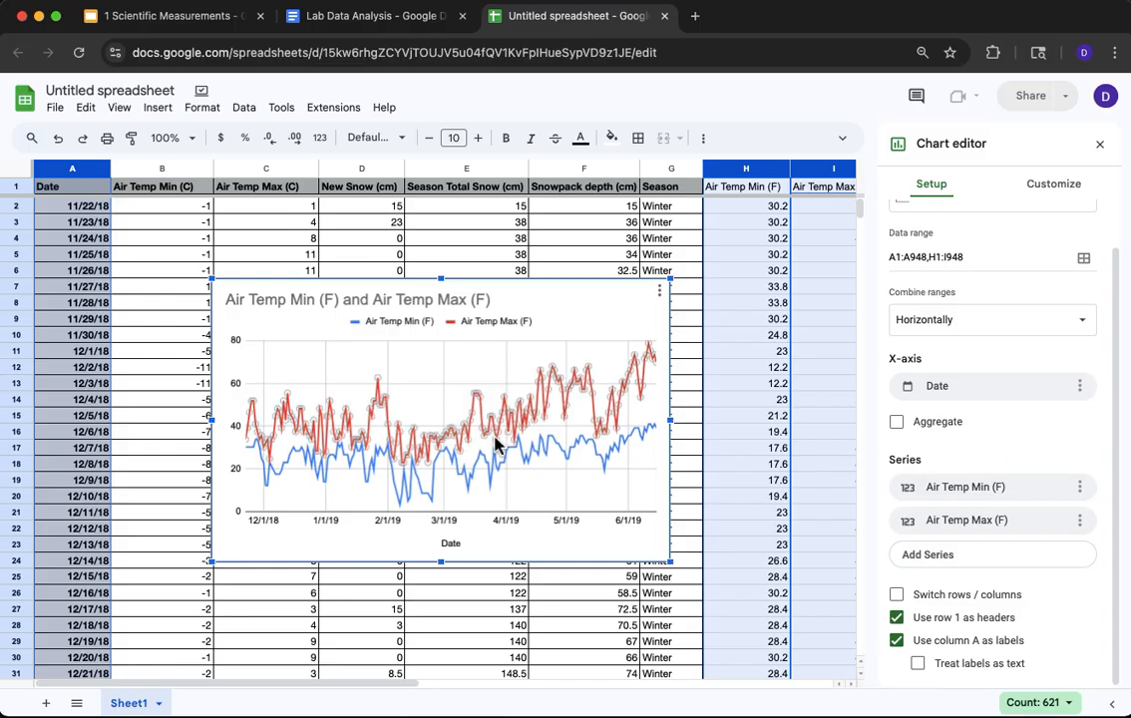
Step: Replace the chart's Air Temp Min (F) series with the Air Temp Min (C) data in column B
left_click(964, 489)
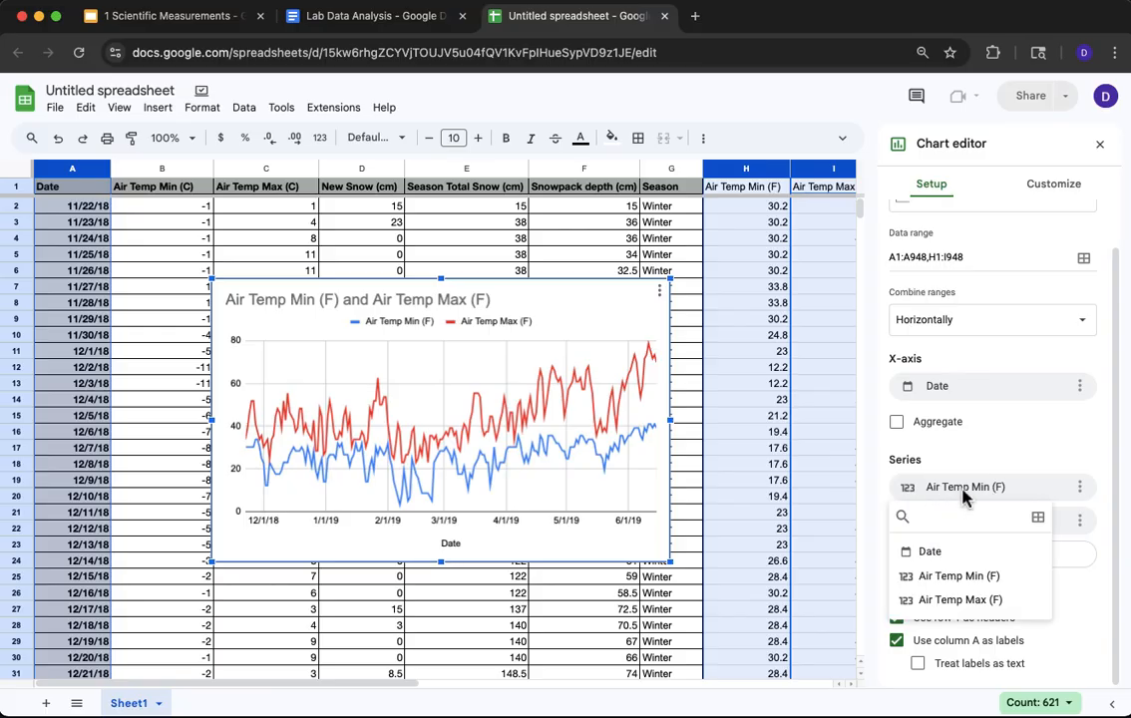
left_click(1043, 522)
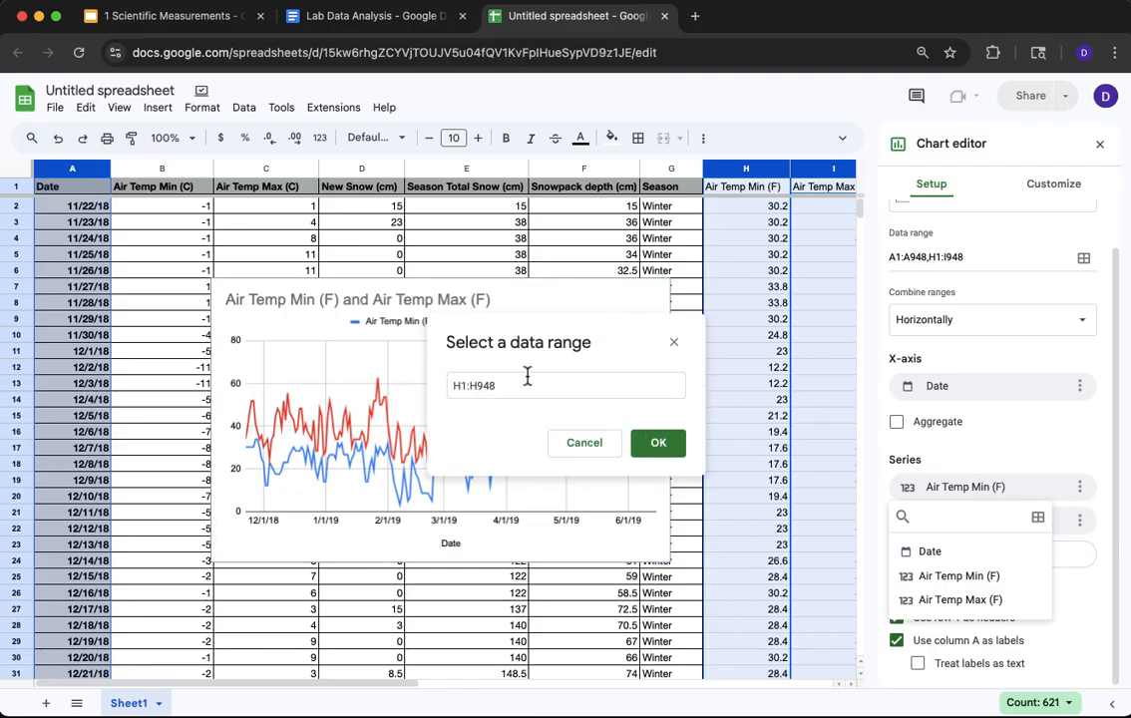
left_click(157, 167)
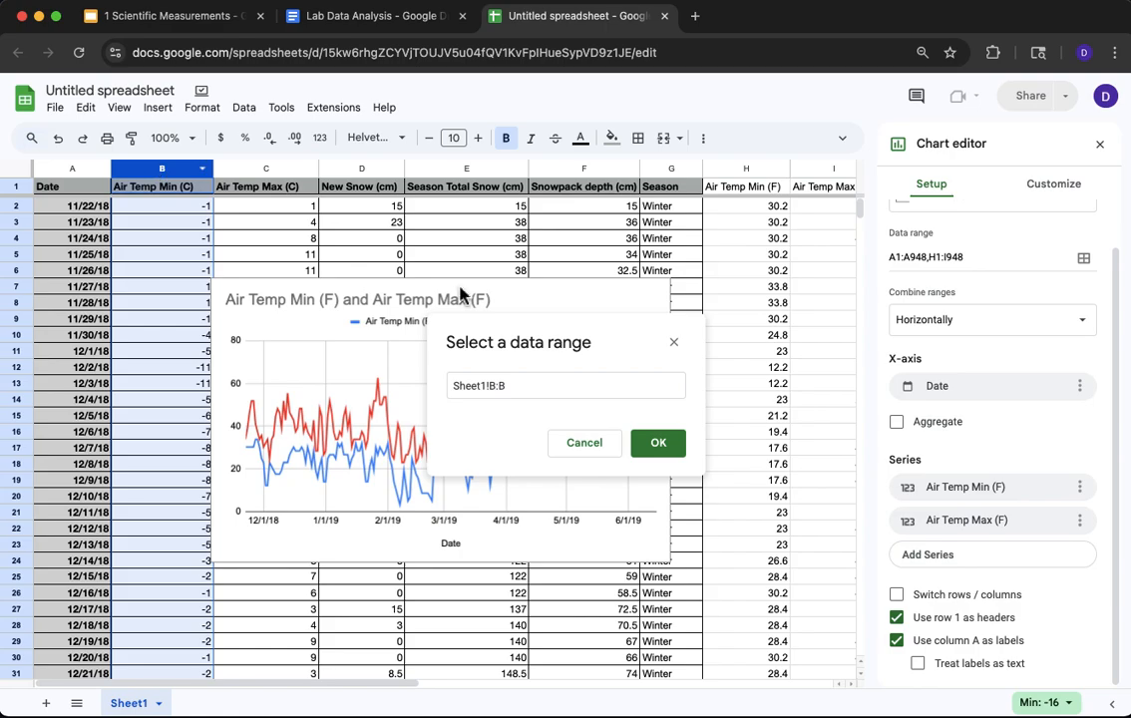
left_click(658, 442)
Step: Replace the chart's Air Temp Max (F) series with the Air Temp Max (C) data in column C
left_click(987, 522)
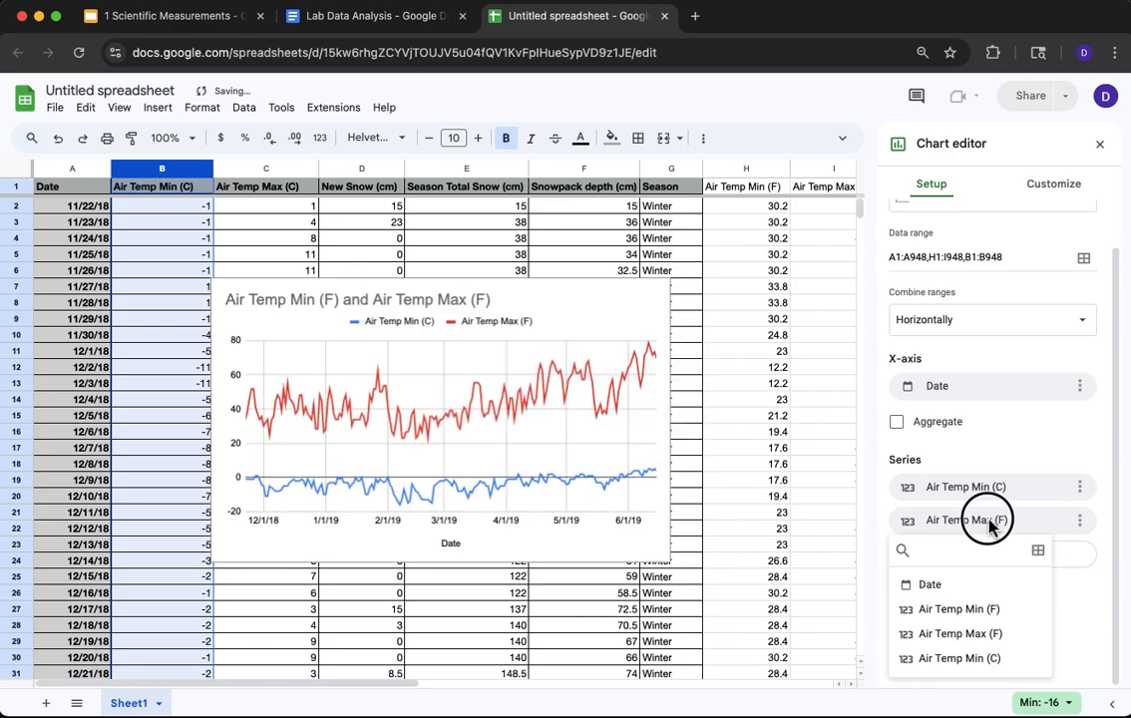
left_click(1039, 550)
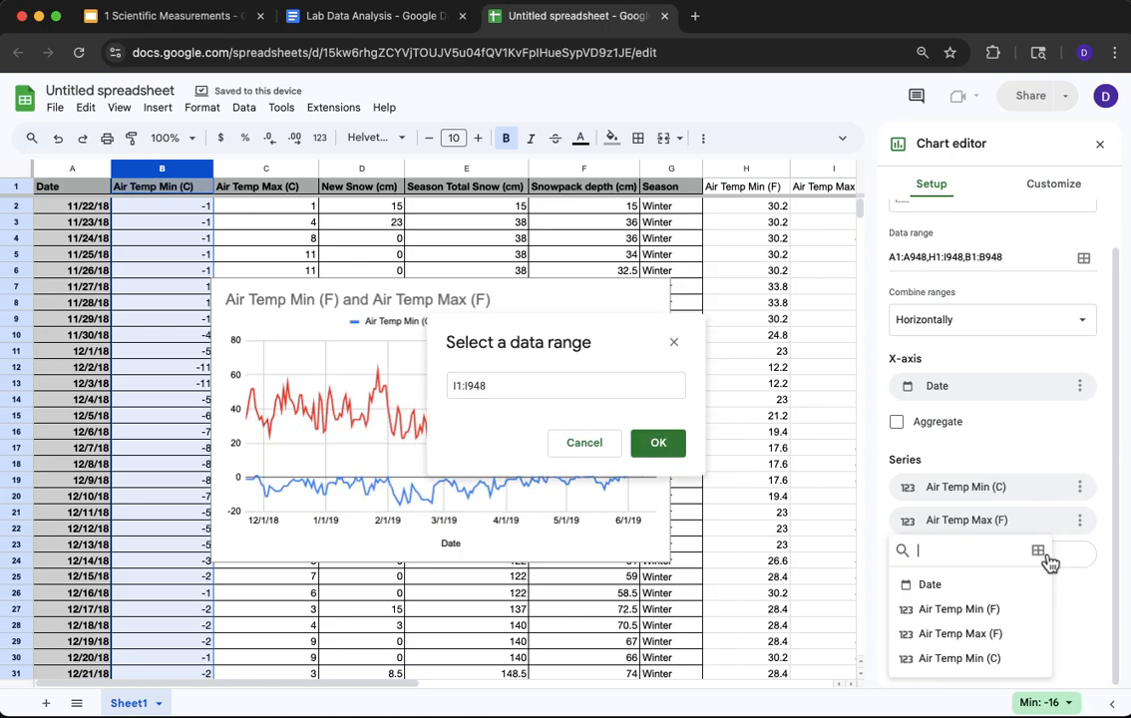
left_click(261, 167)
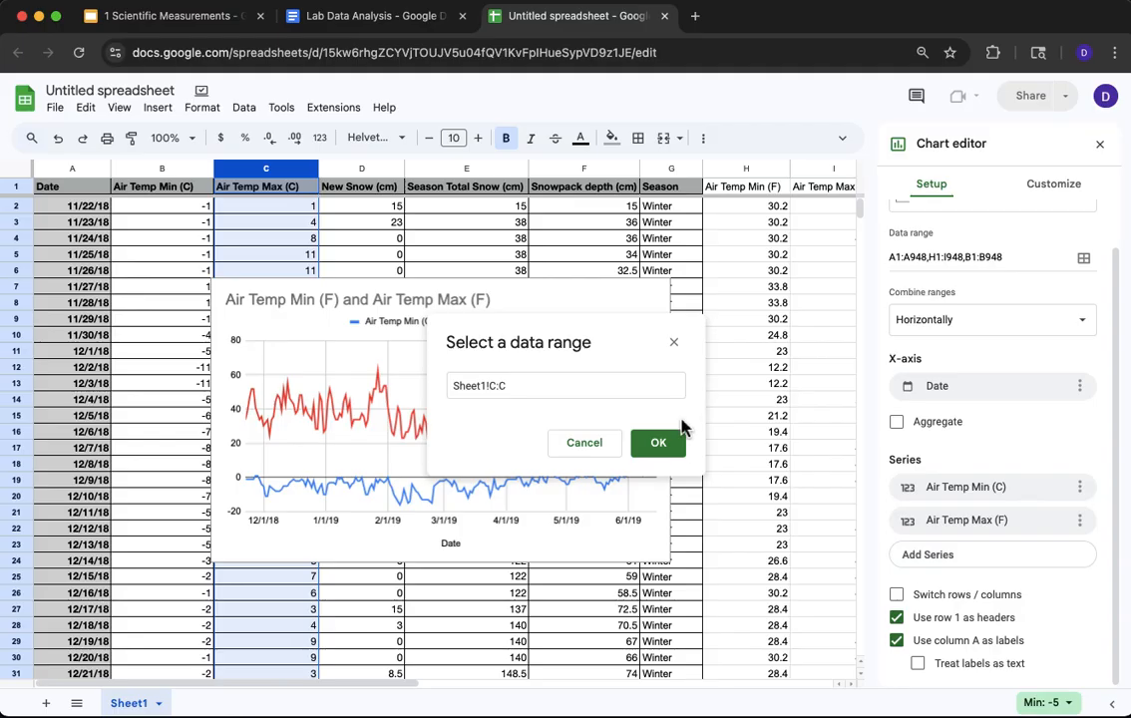
left_click(658, 443)
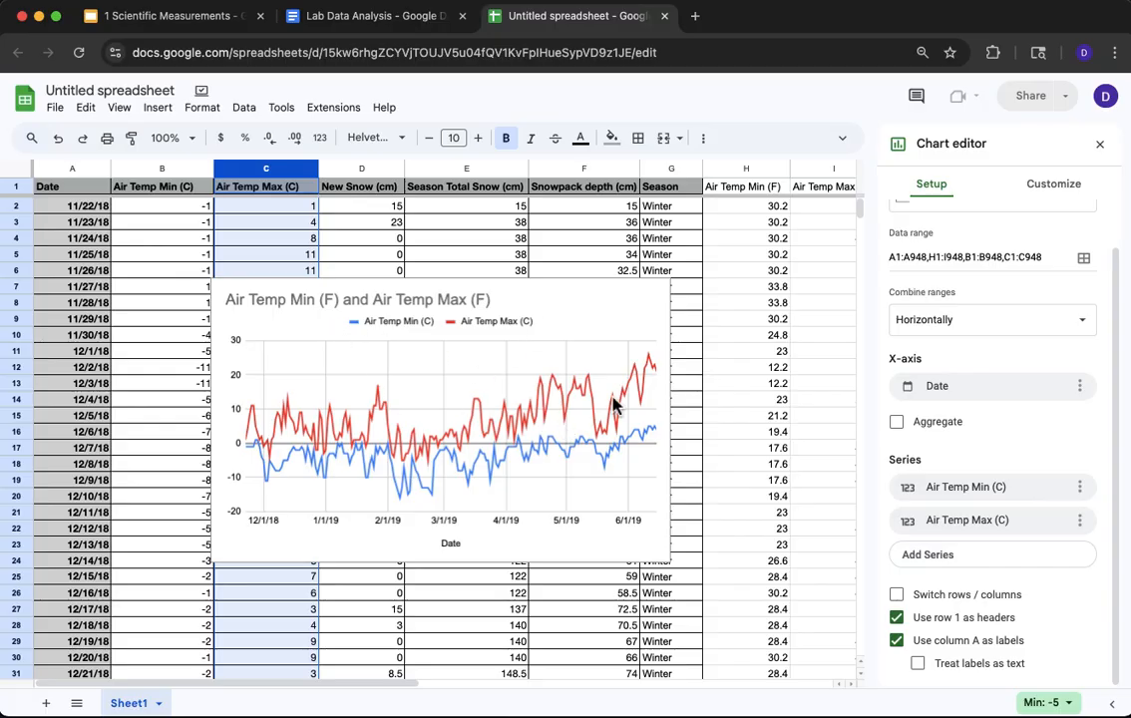
Step: Set the chart's vertical axis title to "Temperature (C)"
left_click(1069, 198)
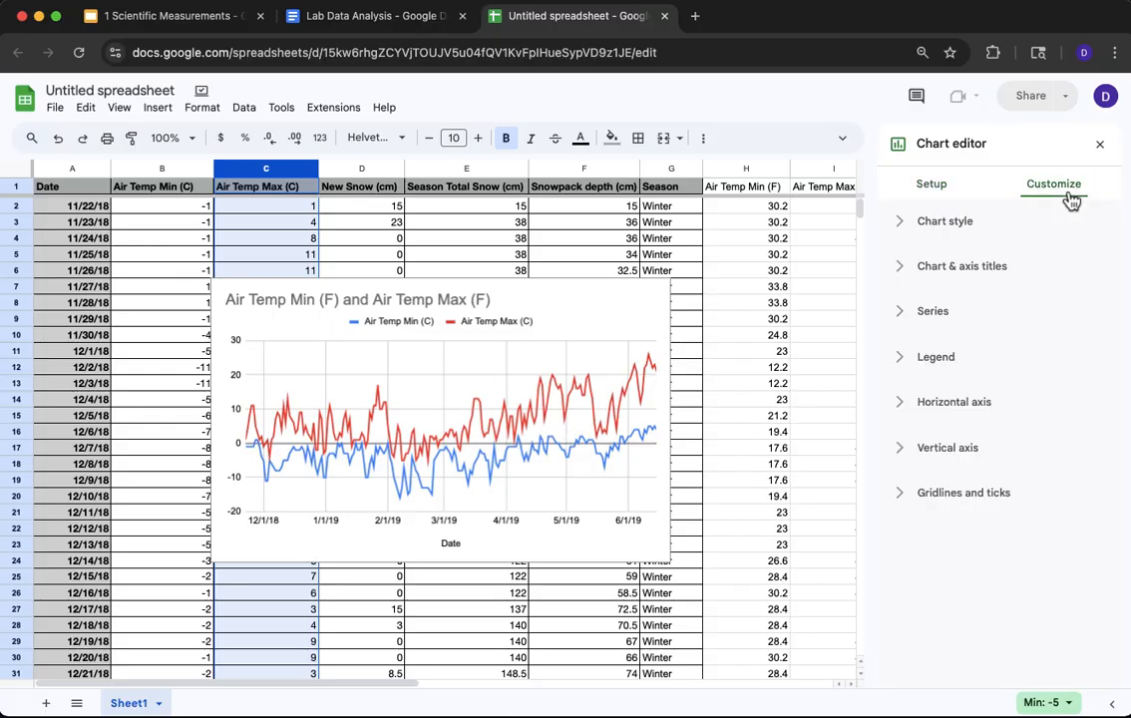
left_click(938, 274)
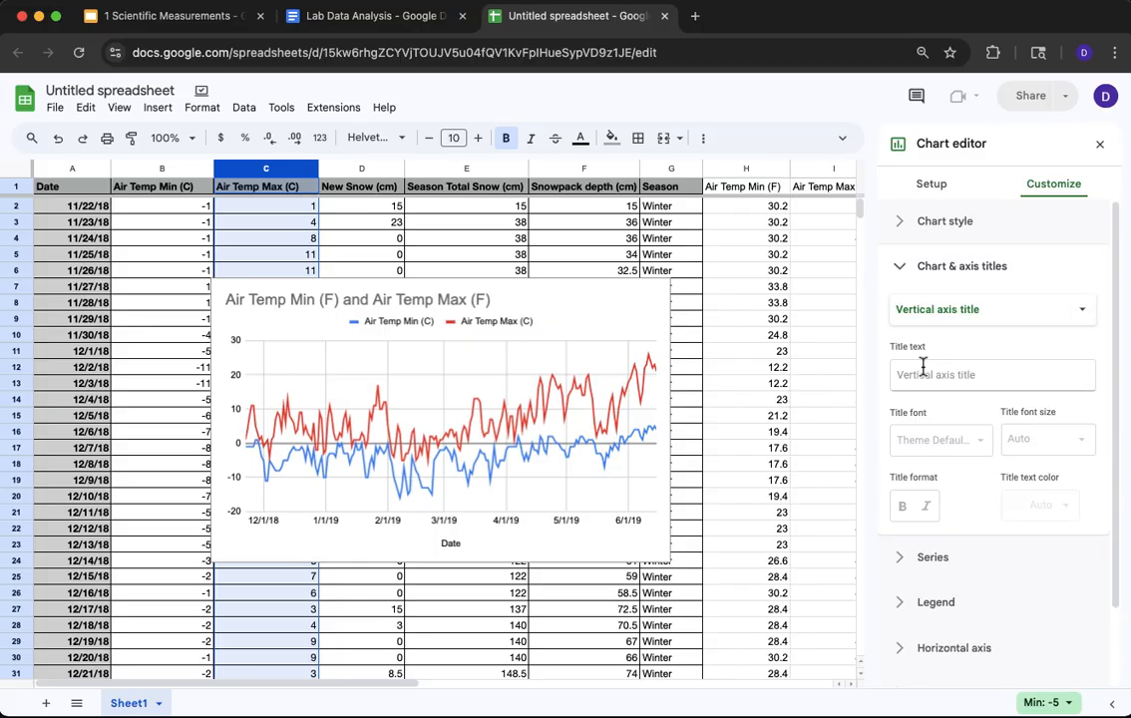
left_click(946, 313)
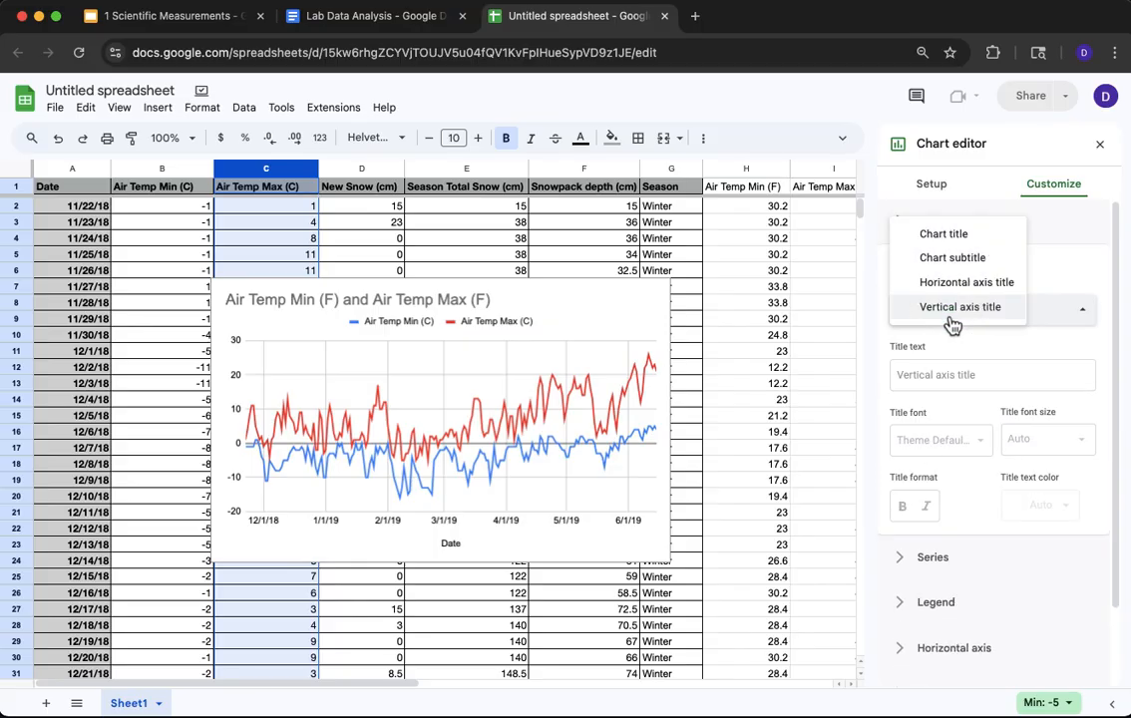
left_click(953, 325)
left_click(918, 374)
type("Temperature (C")
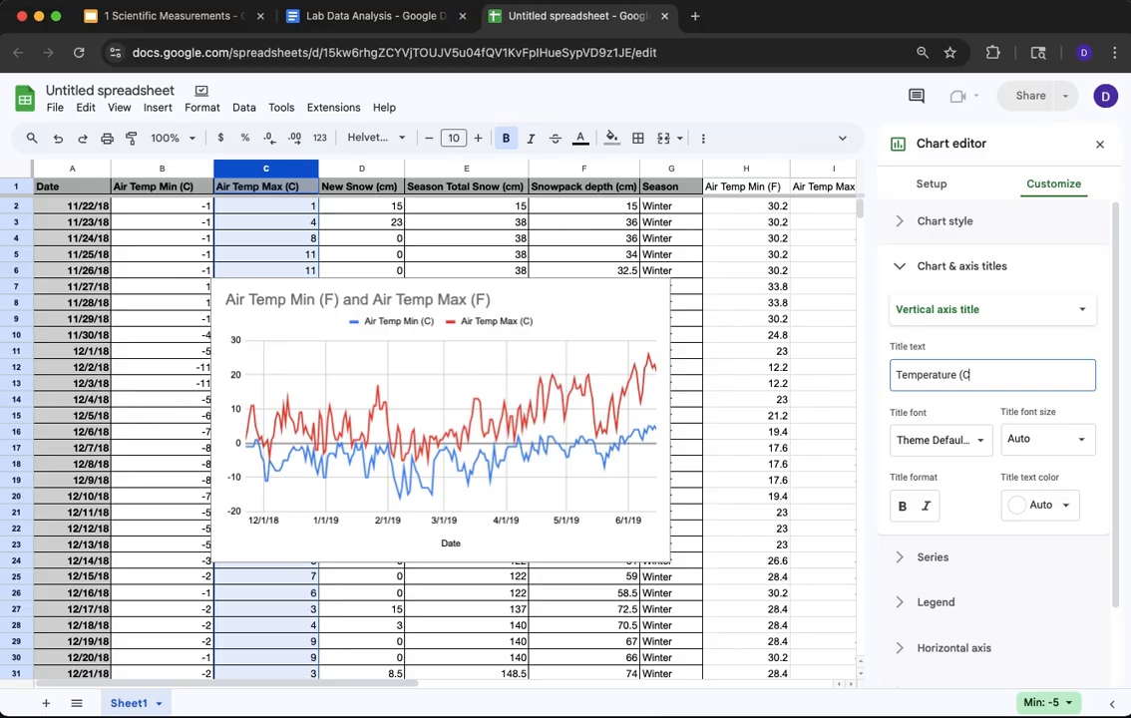
key("Return")
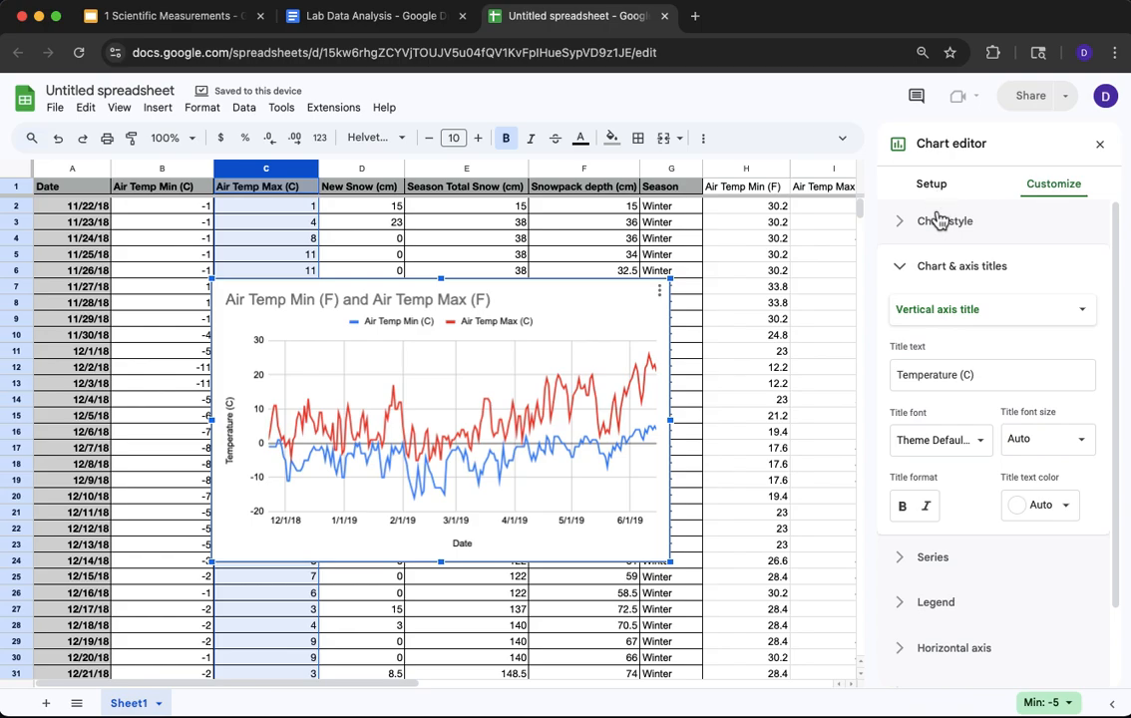
Step: Add the chart subtitle "Graph interpreation"
left_click(941, 315)
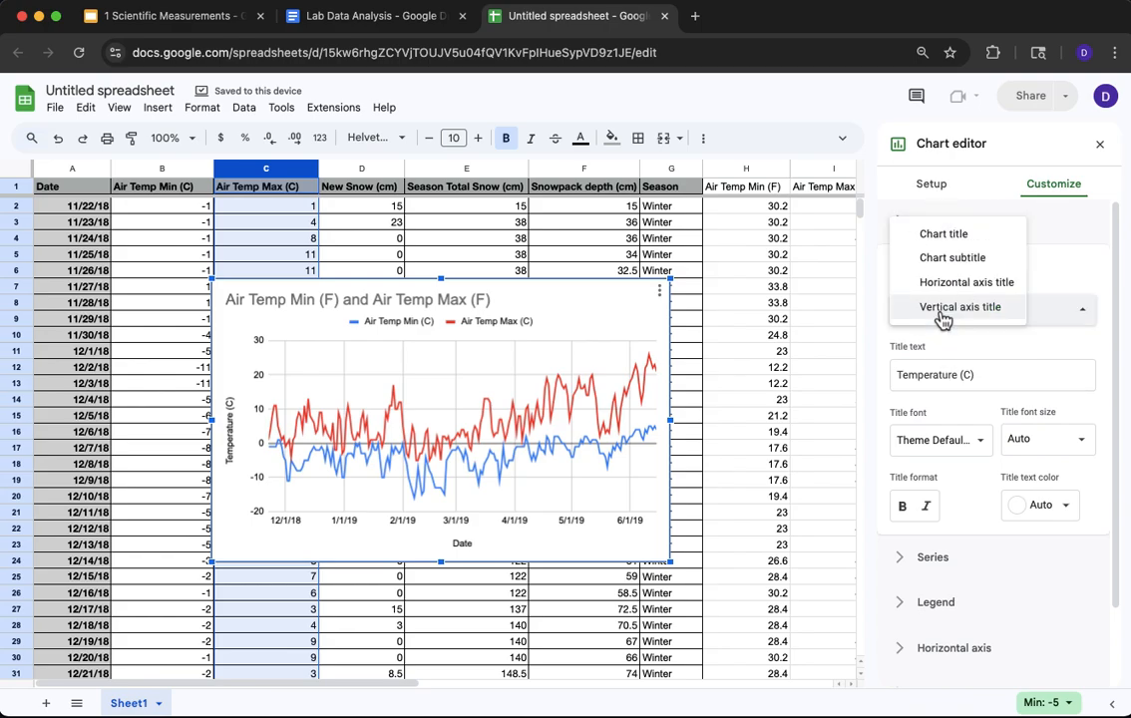
left_click(949, 261)
left_click(925, 375)
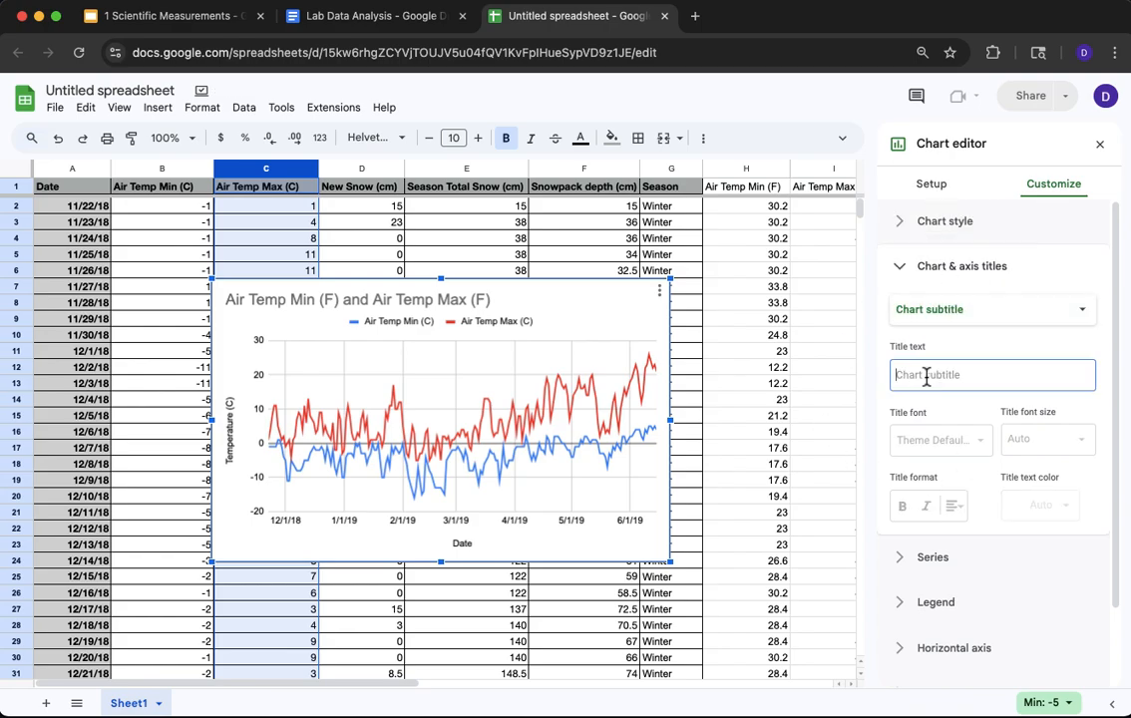
type("Graph ")
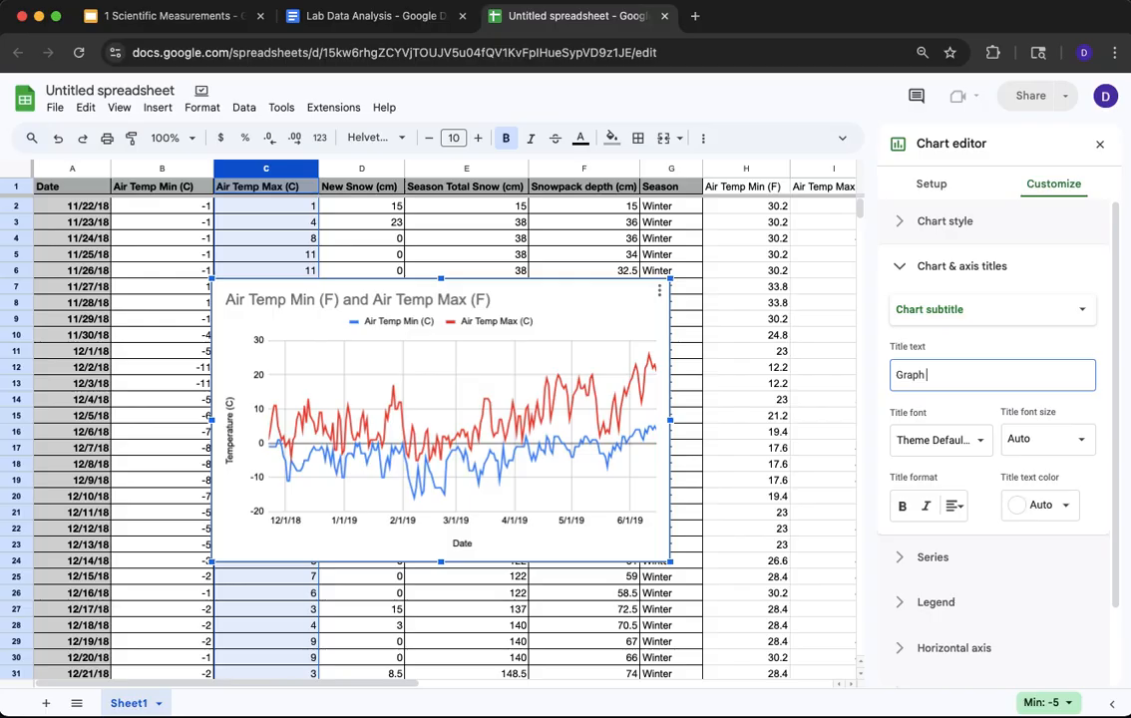
type("interpretation")
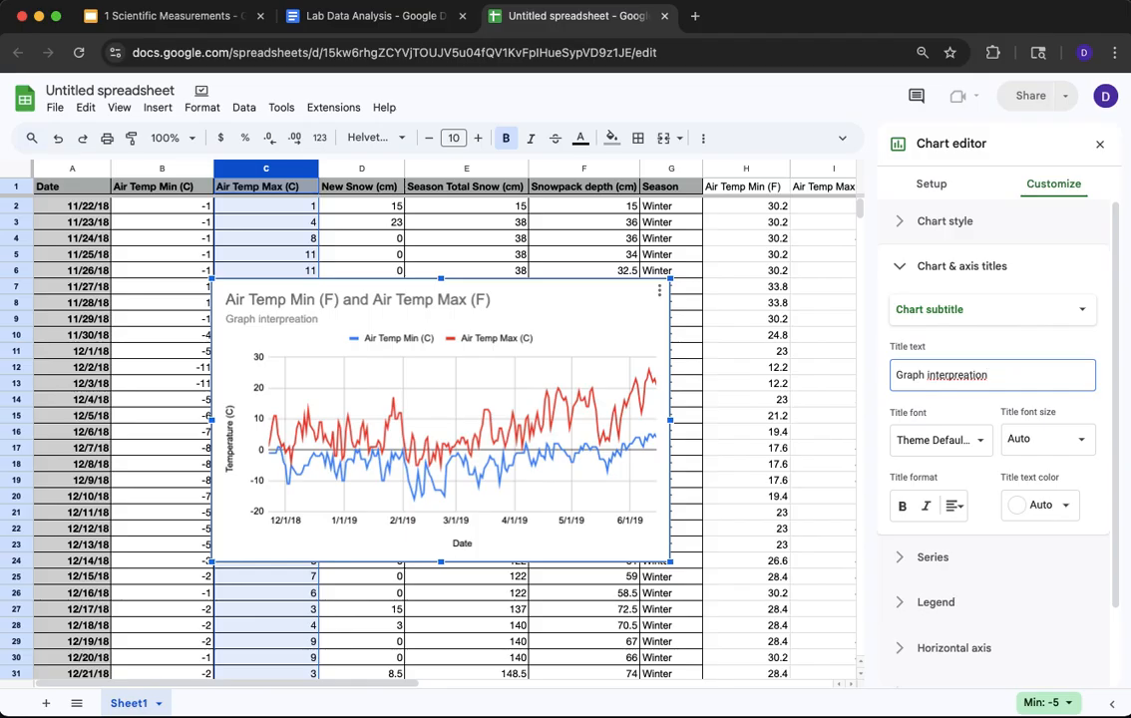
Step: Change the air temperature line chart to a scatter chart
left_click(1100, 143)
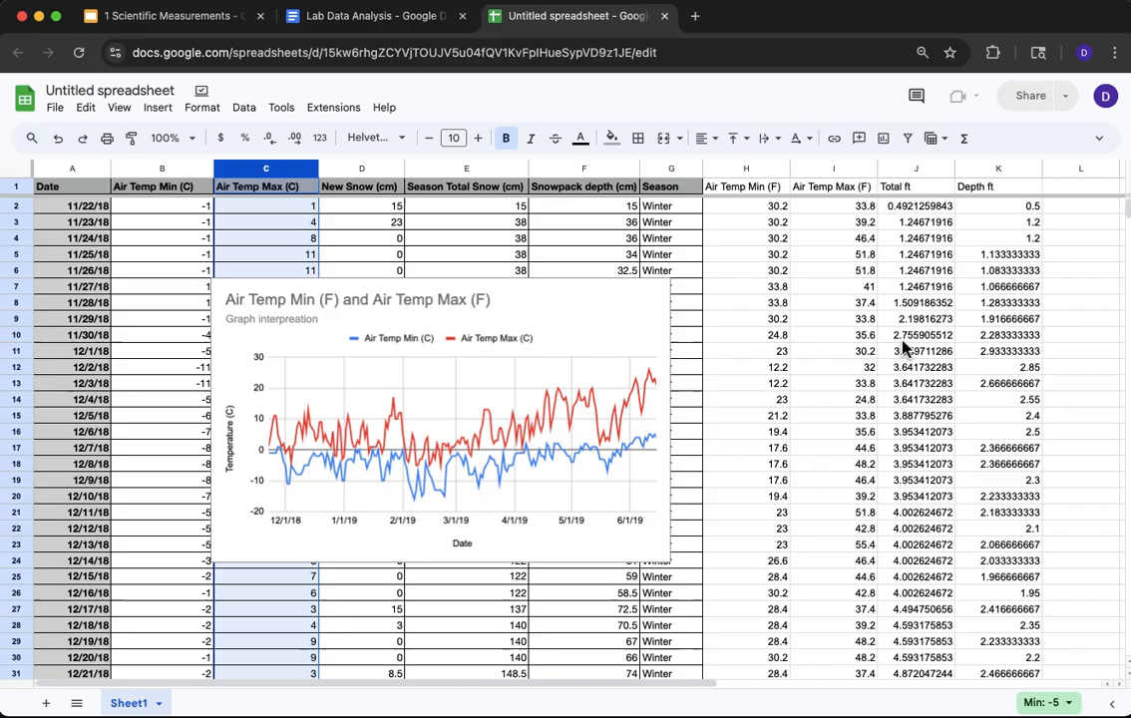
left_click(916, 168)
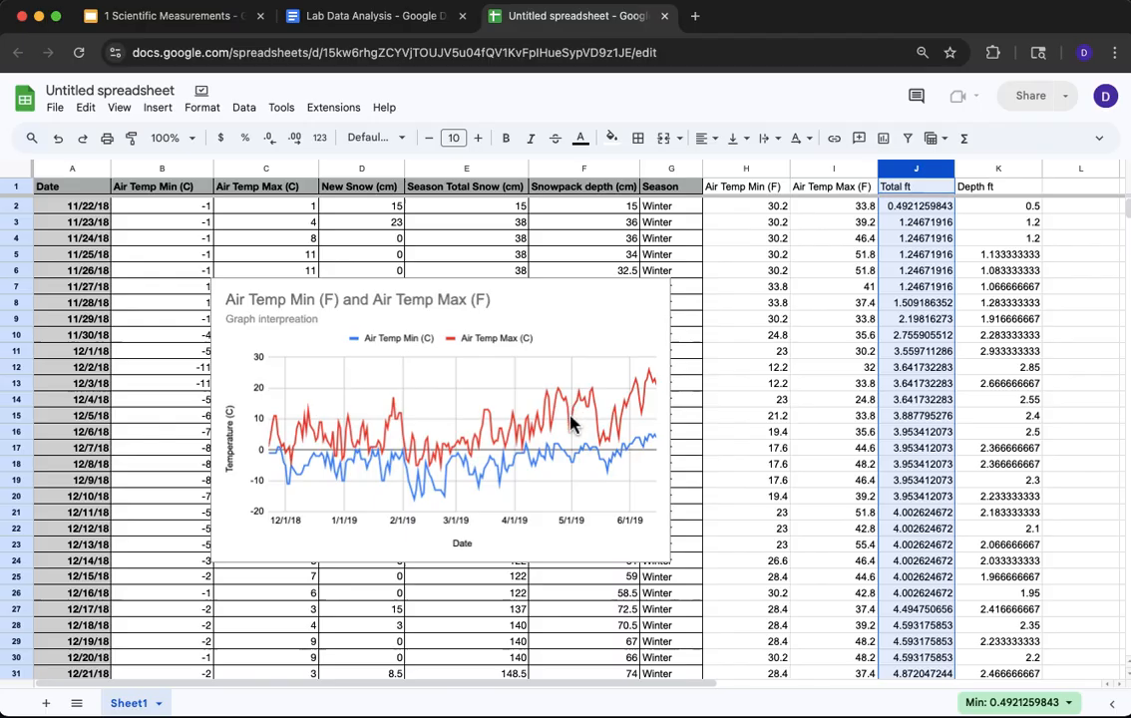
left_click(515, 391)
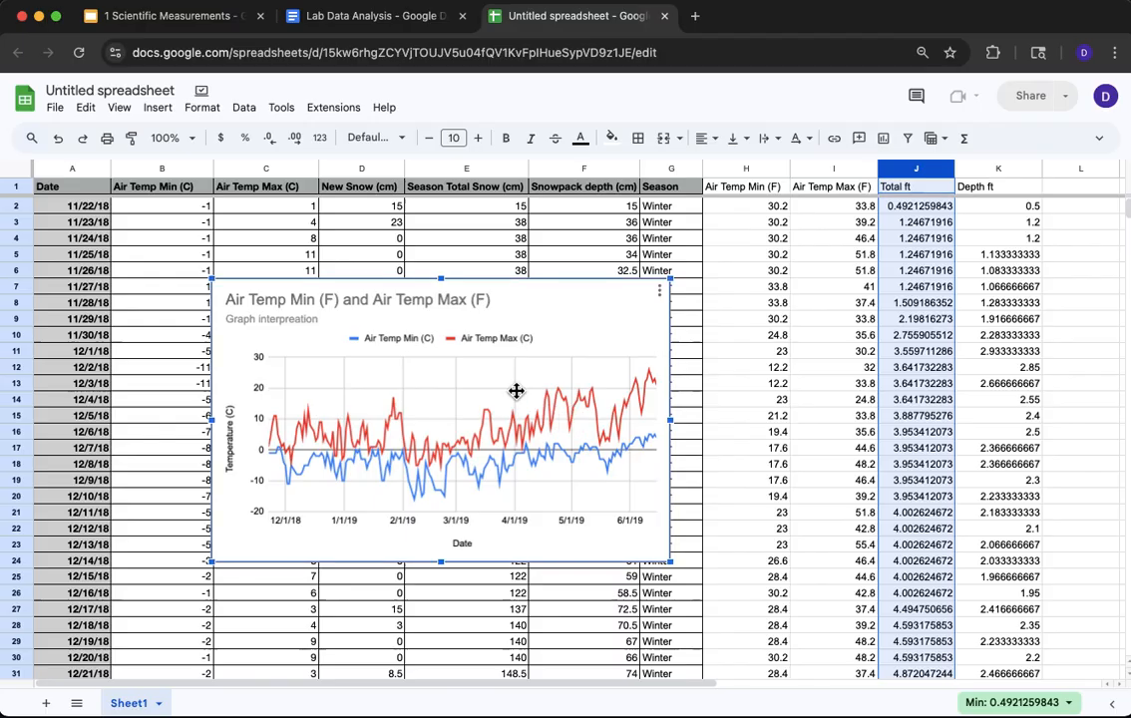
double_click(515, 391)
left_click(935, 183)
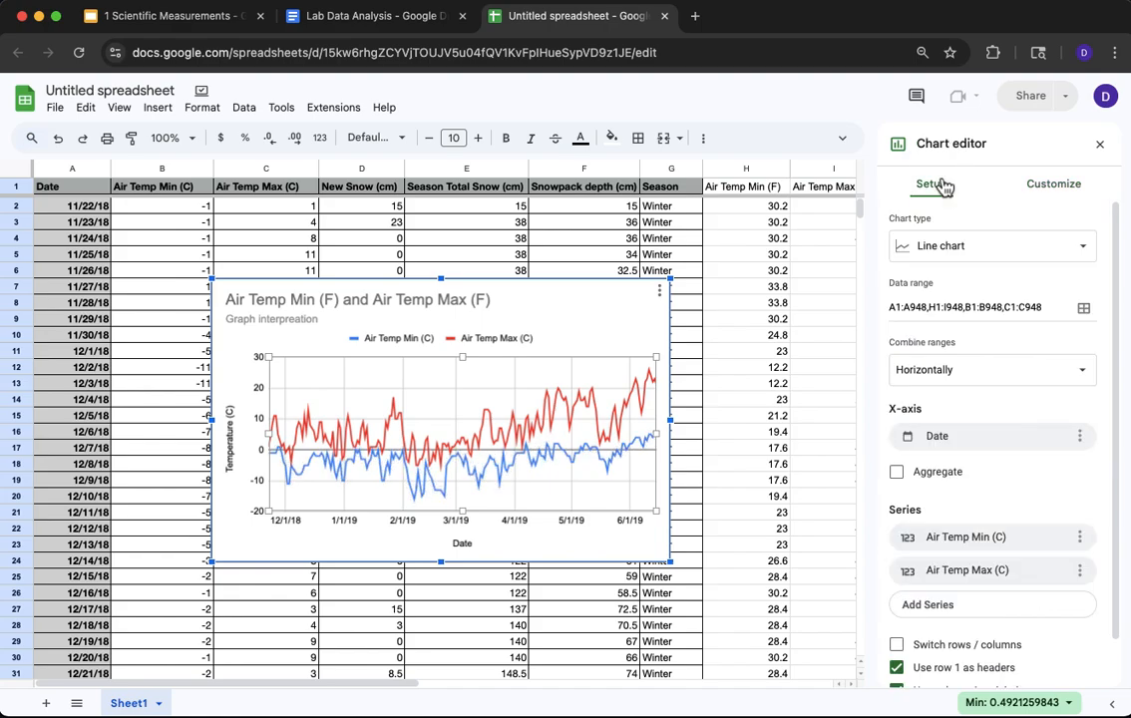
left_click(972, 248)
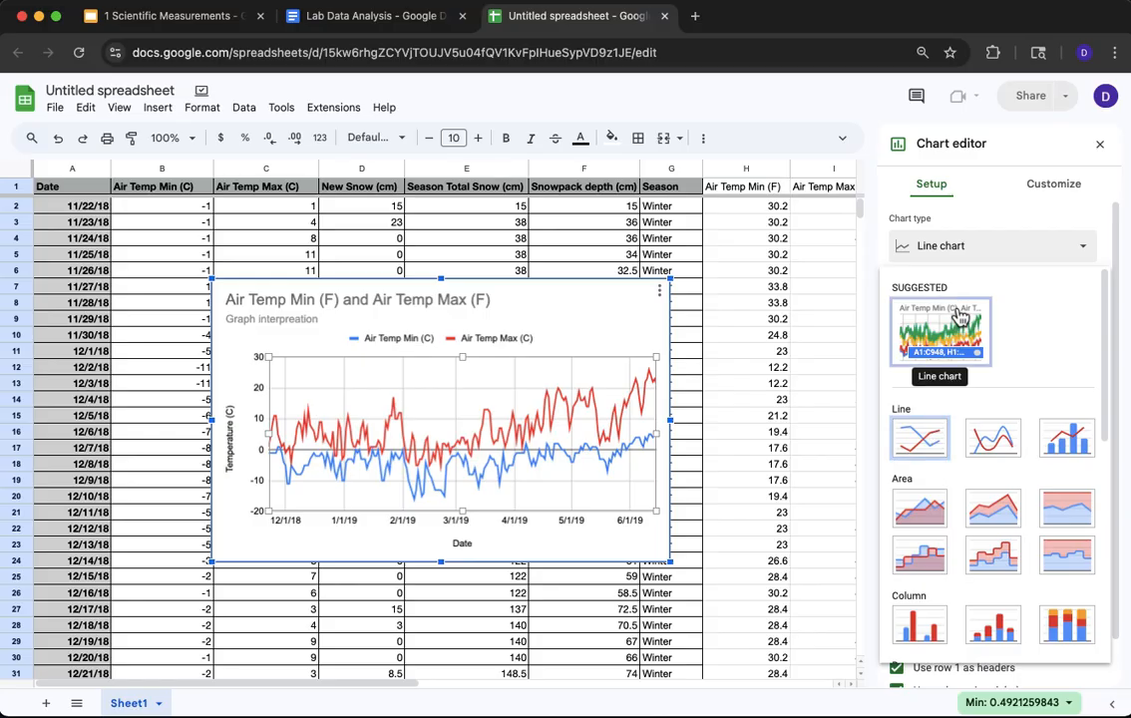
scroll(952, 327, "down", 1)
scroll(952, 327, "down", 5)
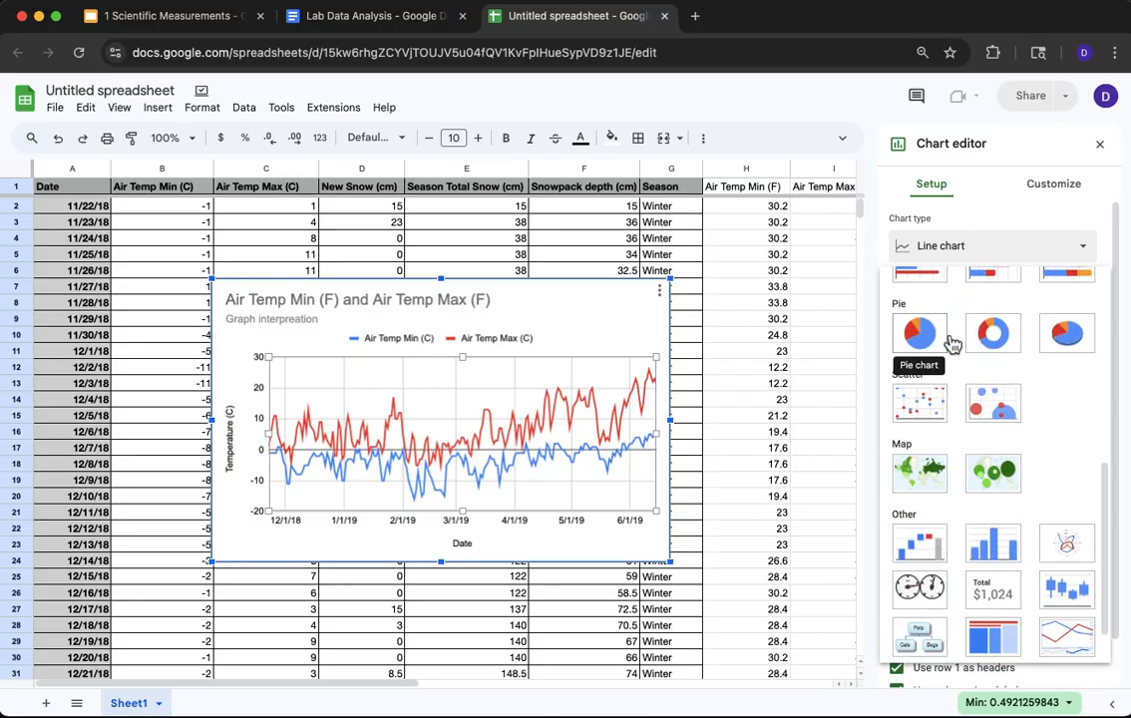
left_click(927, 406)
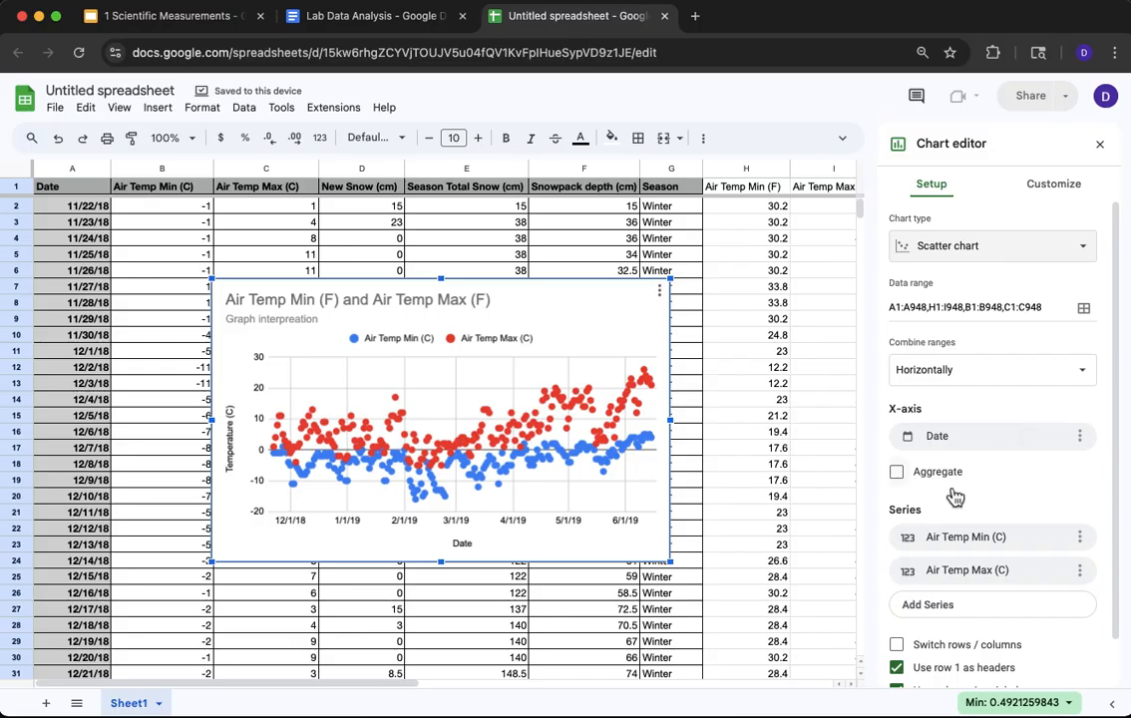
Step: Remove the Date X-axis and the Air Temp Min (C) series from the scatter chart
scroll(954, 496, "down", 1)
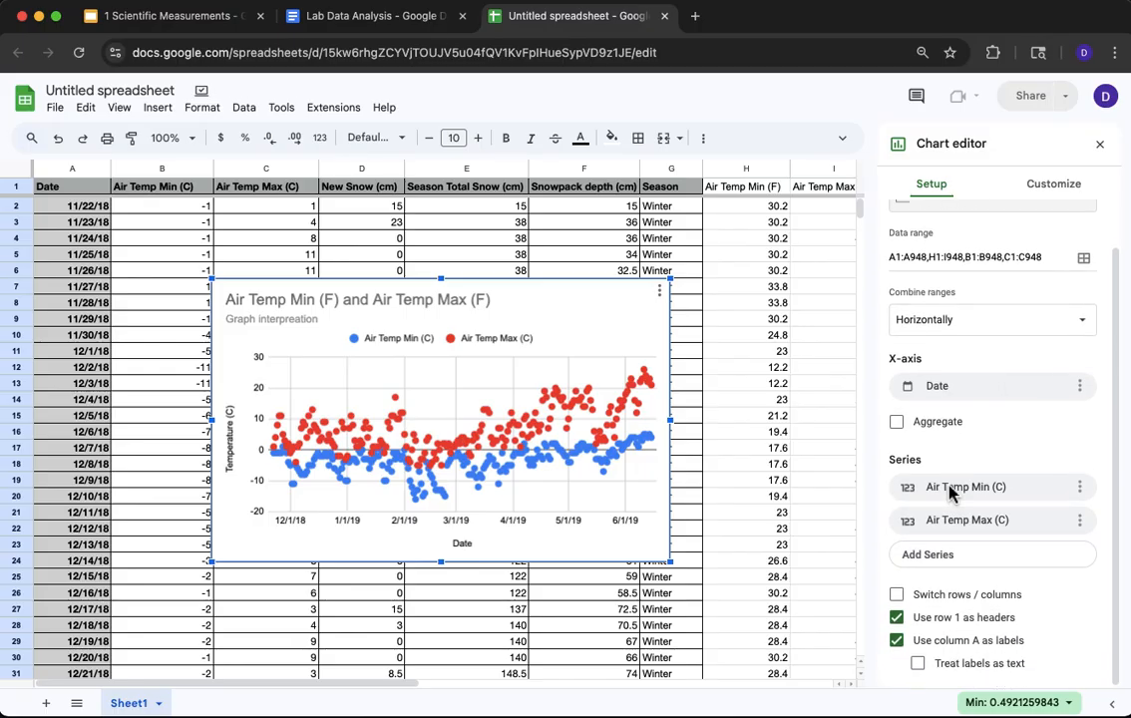
left_click(1081, 391)
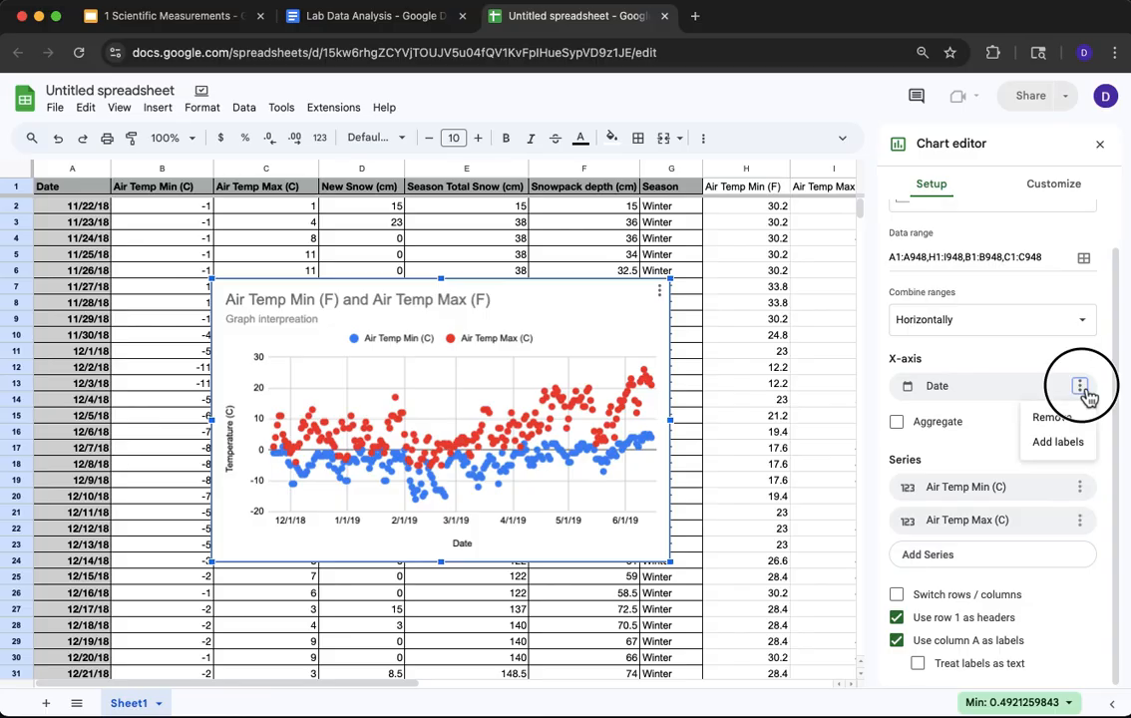
left_click(1057, 419)
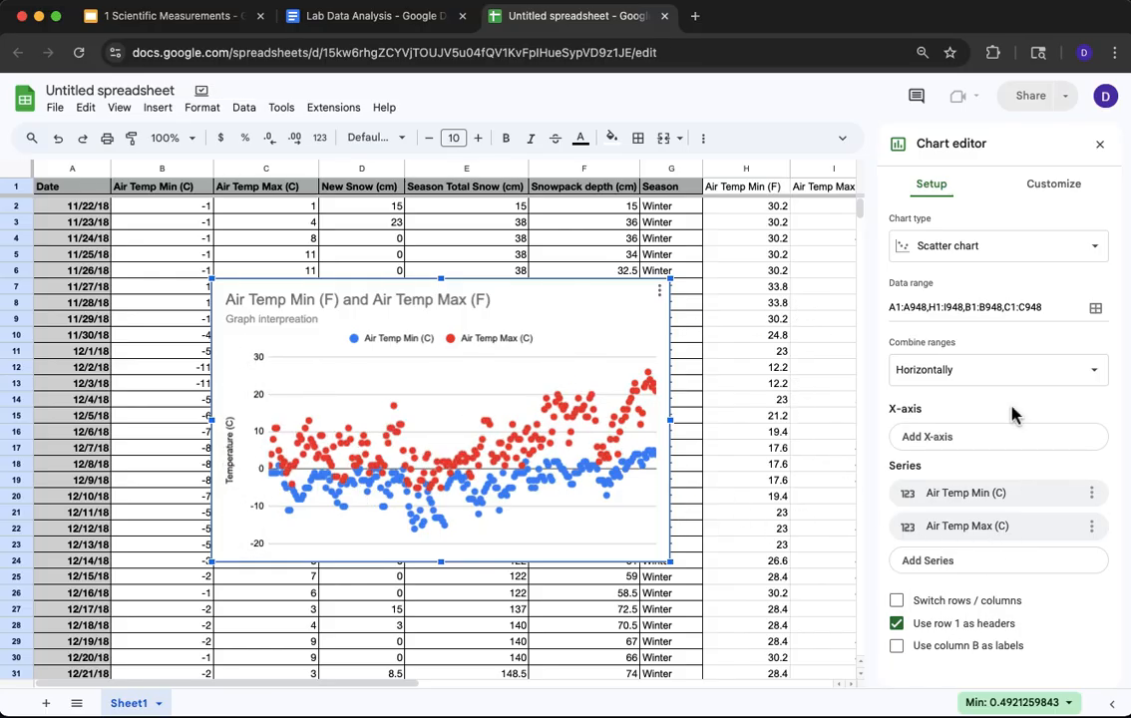
left_click(1091, 493)
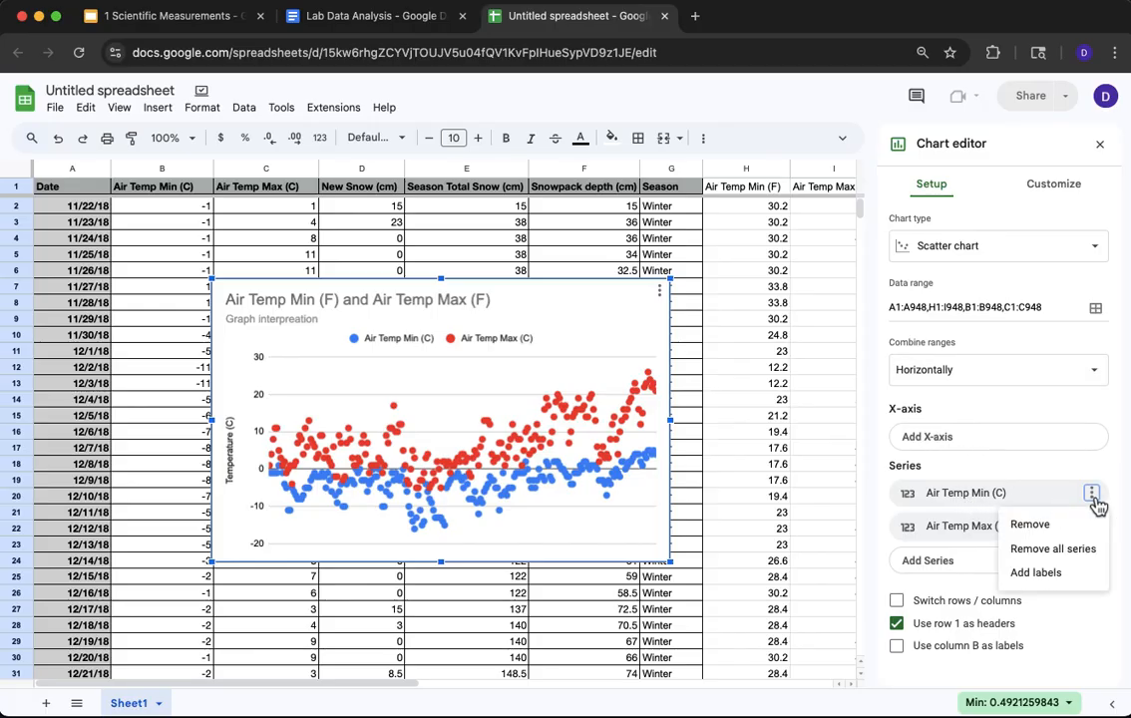
left_click(1067, 526)
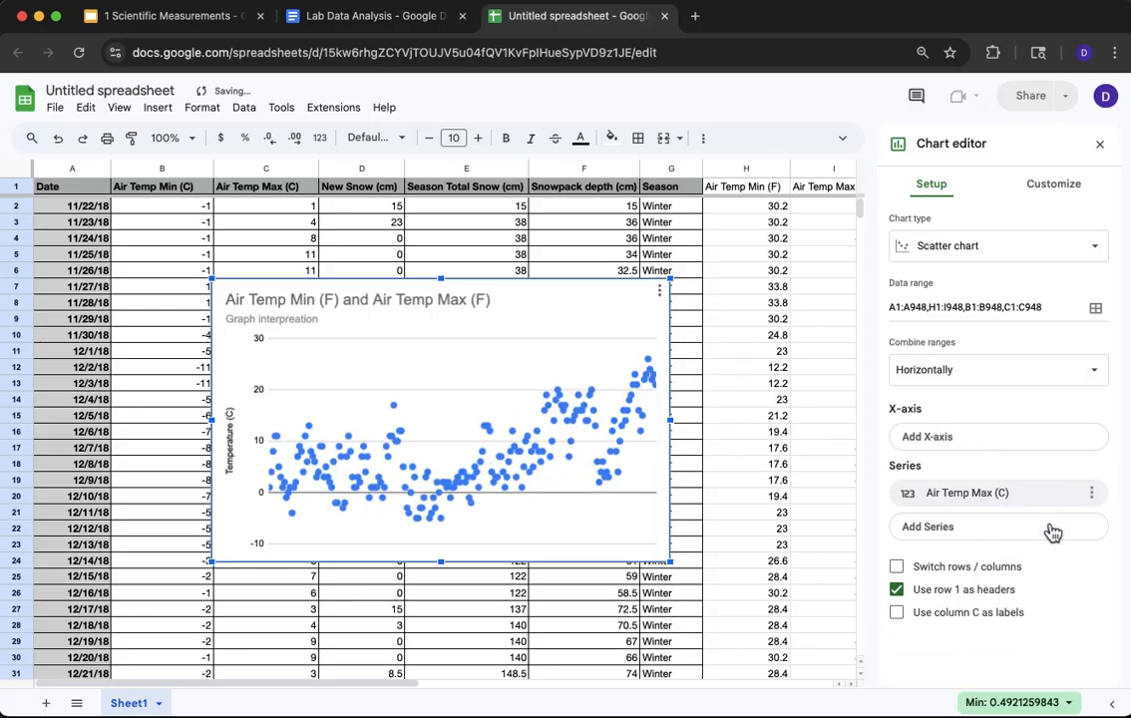
Step: Set the scatter chart's X-axis to Air Temp Min (F) and replace its remaining series with Air Temp Max (F)
left_click(967, 441)
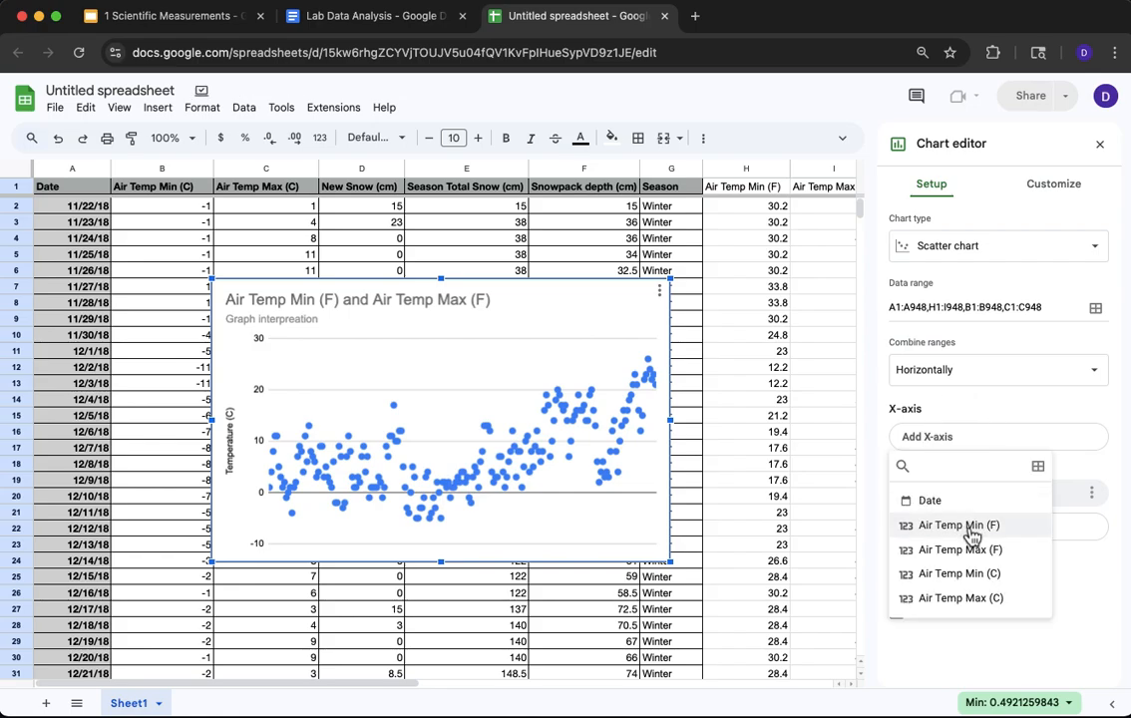
left_click(970, 527)
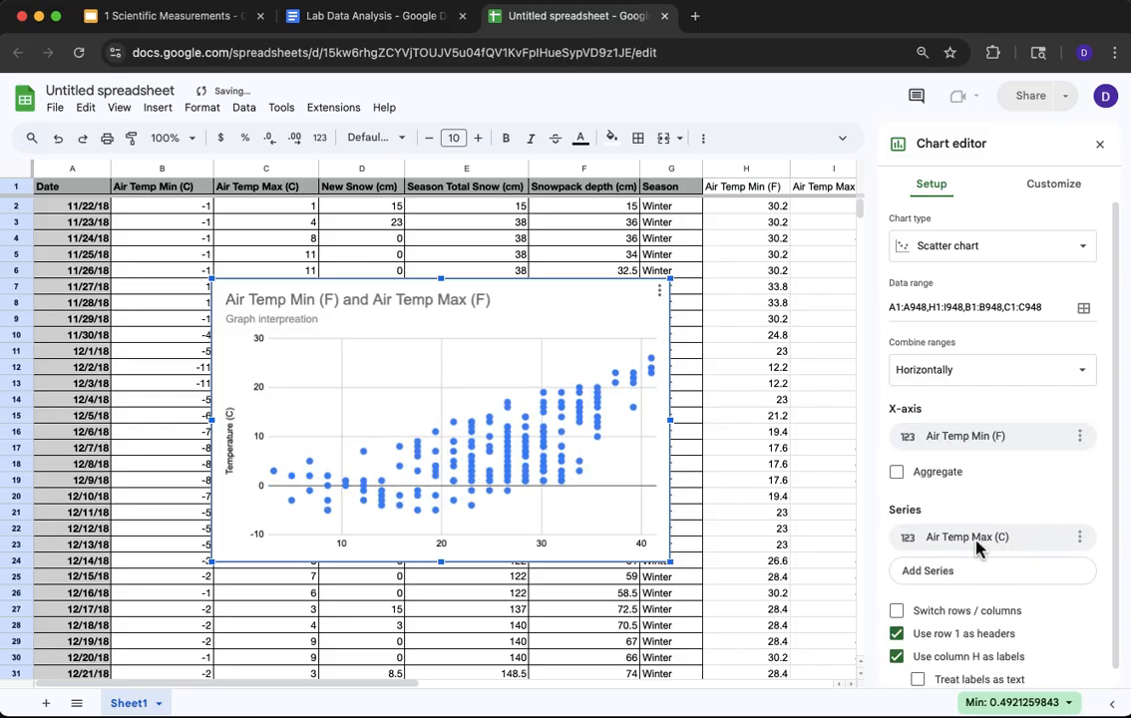
left_click(967, 546)
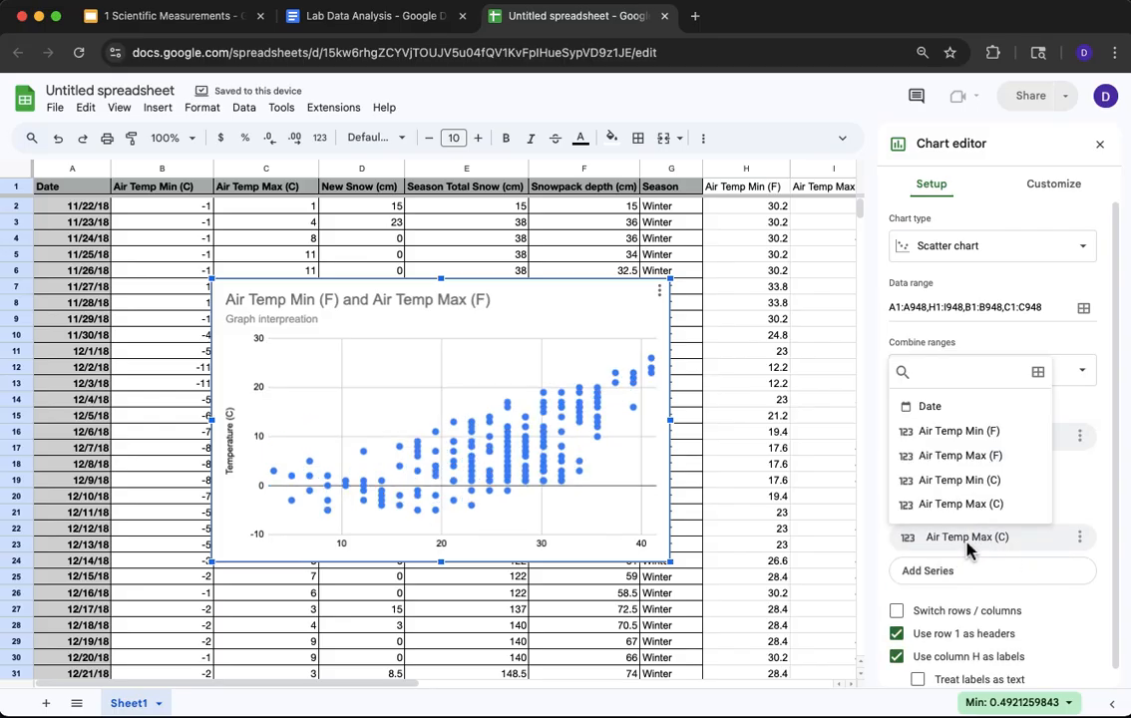
left_click(963, 460)
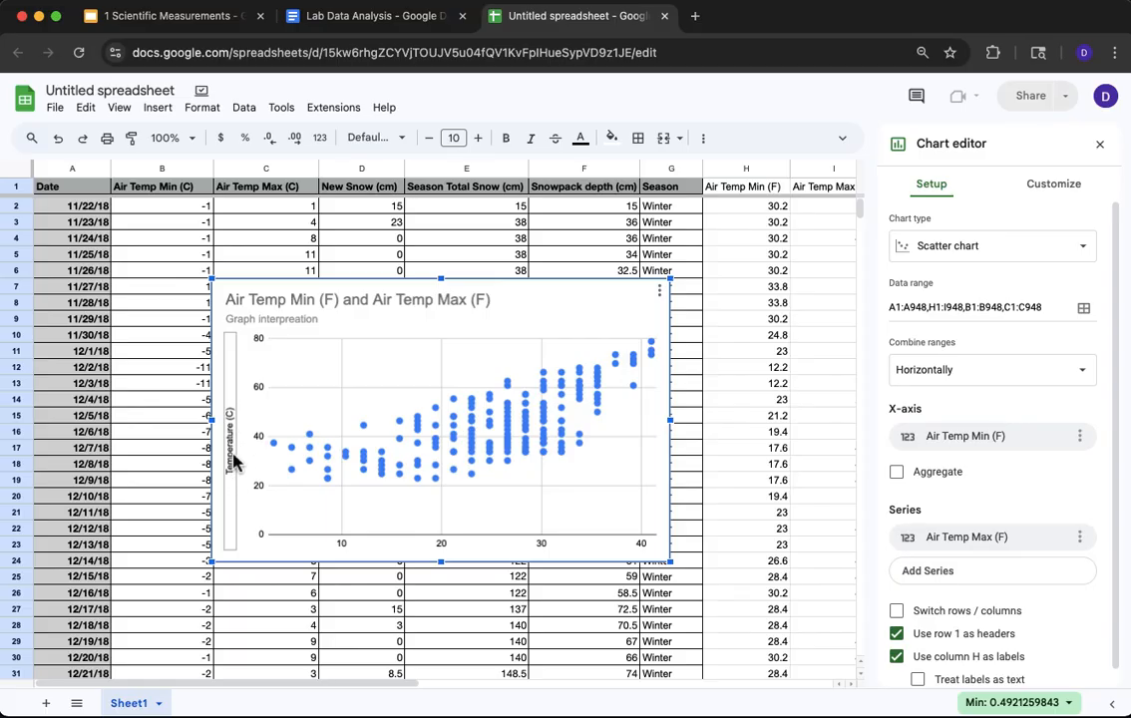
Step: Change the chart's vertical axis title to "Air Temp Max (F)"
left_click(1060, 188)
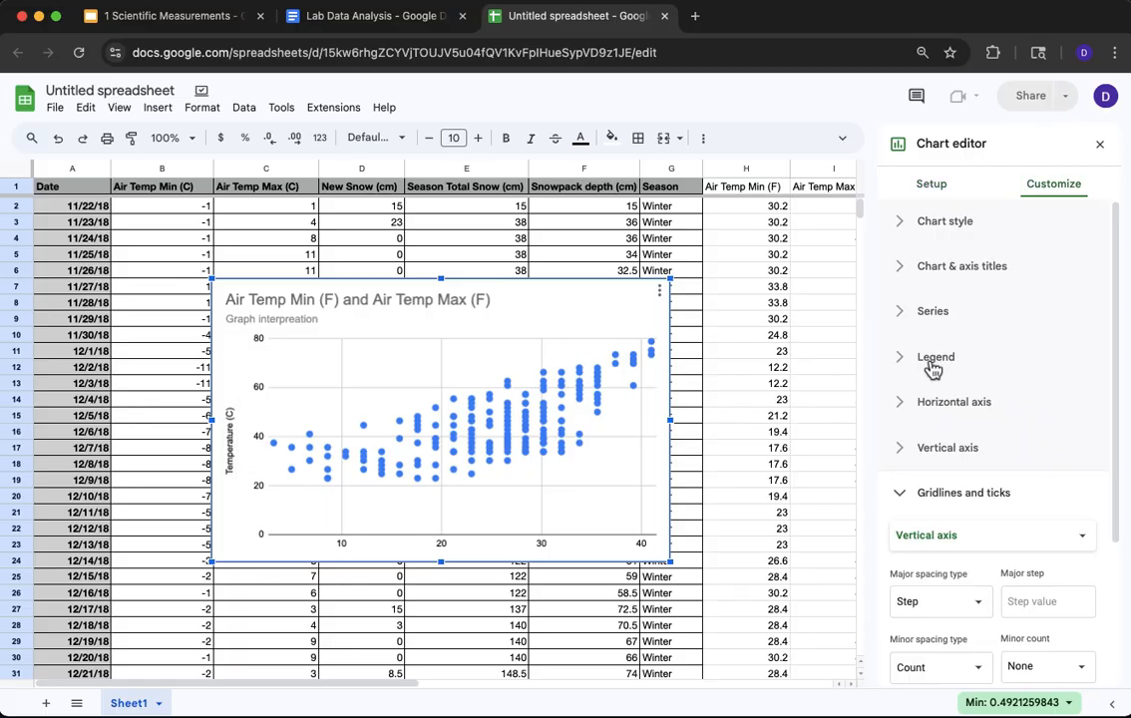
left_click(958, 282)
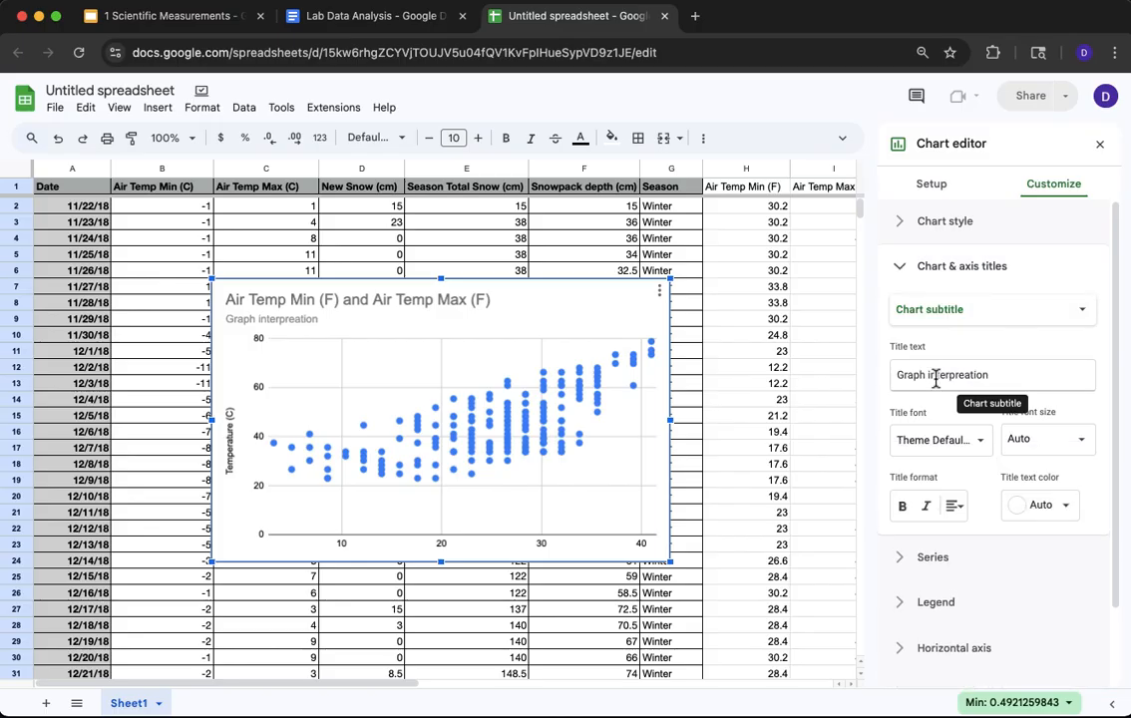
scroll(935, 379, "down", 2)
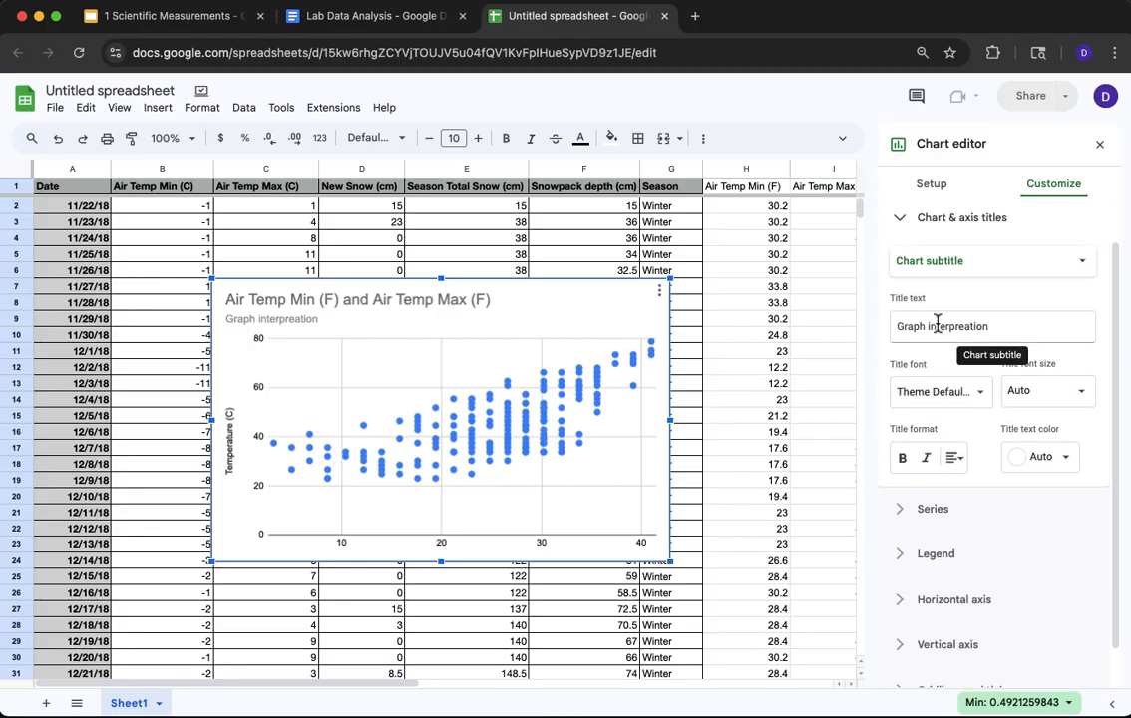
left_click(935, 267)
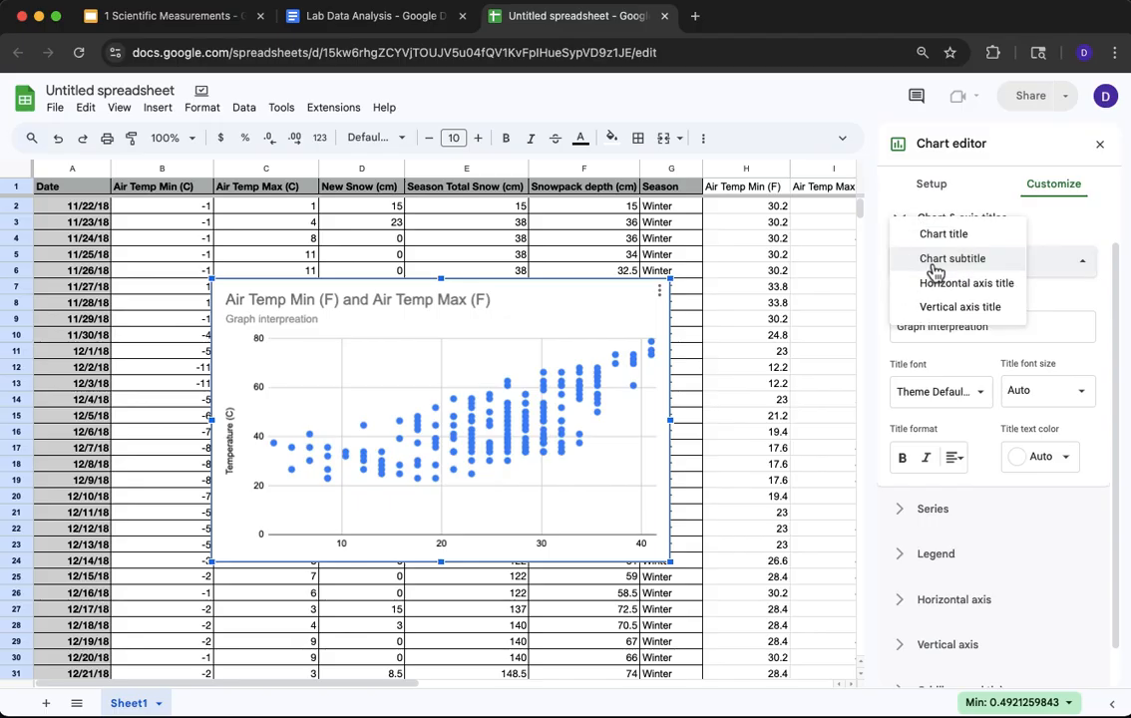
left_click(942, 304)
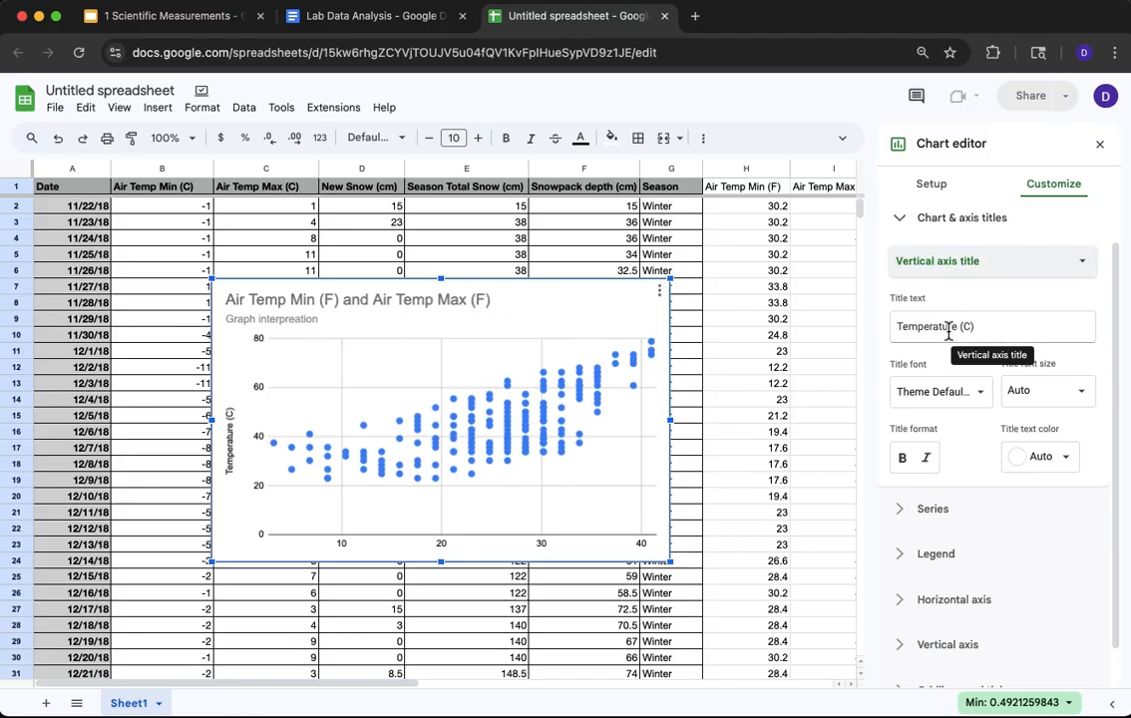
double_click(949, 327)
type("Air Temp Max")
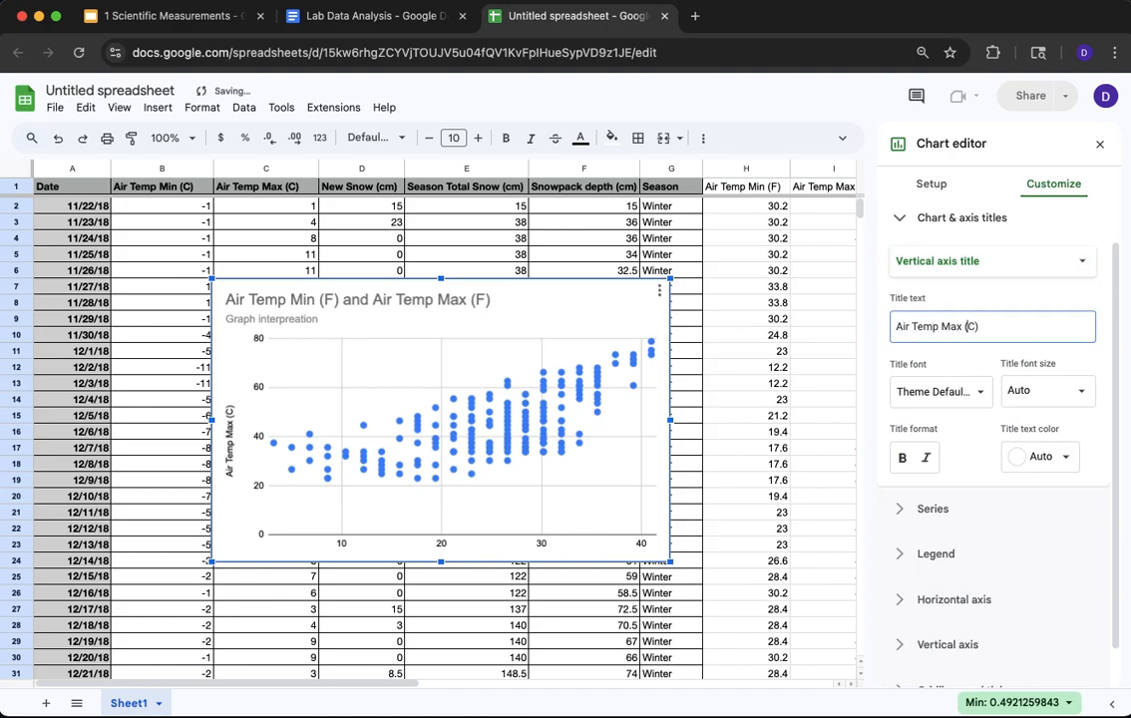
Step: Set the chart's horizontal axis title to "Air Temp Min (F)"
left_click(956, 271)
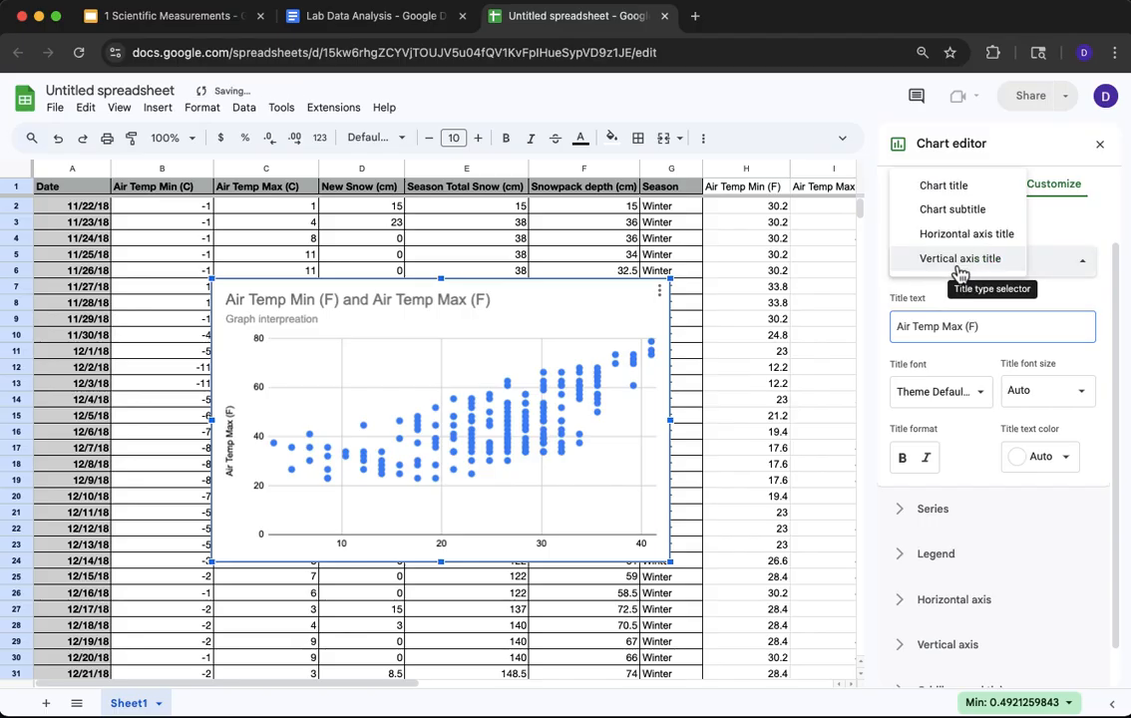
left_click(948, 239)
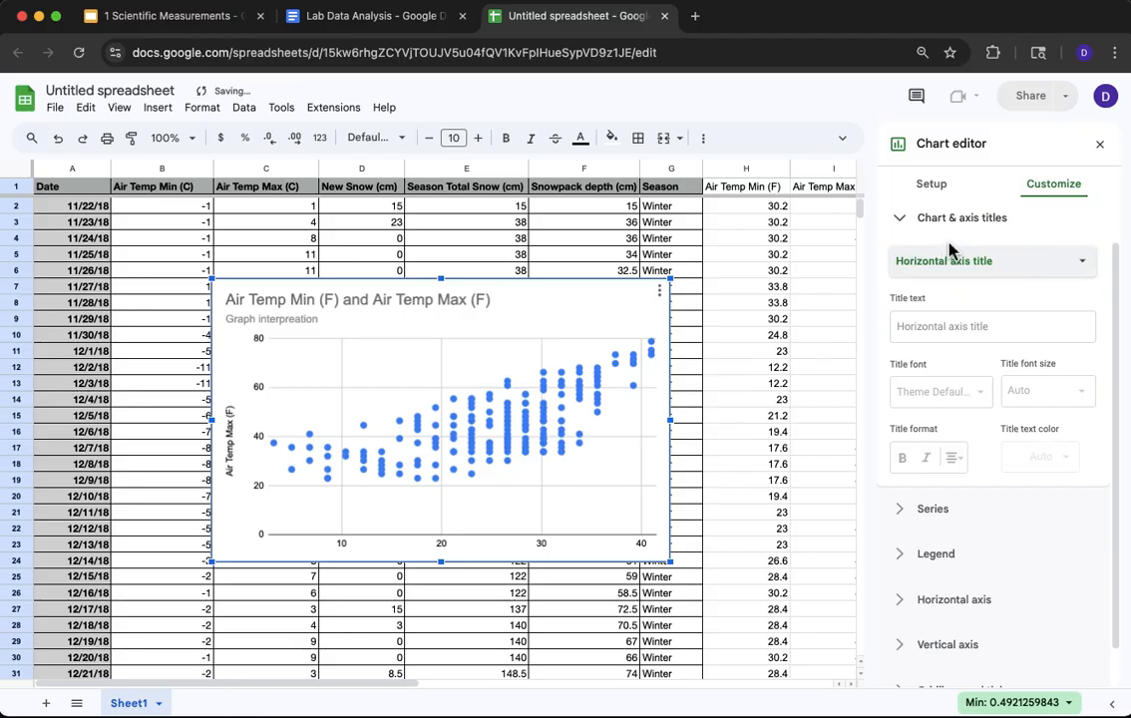
left_click(932, 326)
type("Air Tepm")
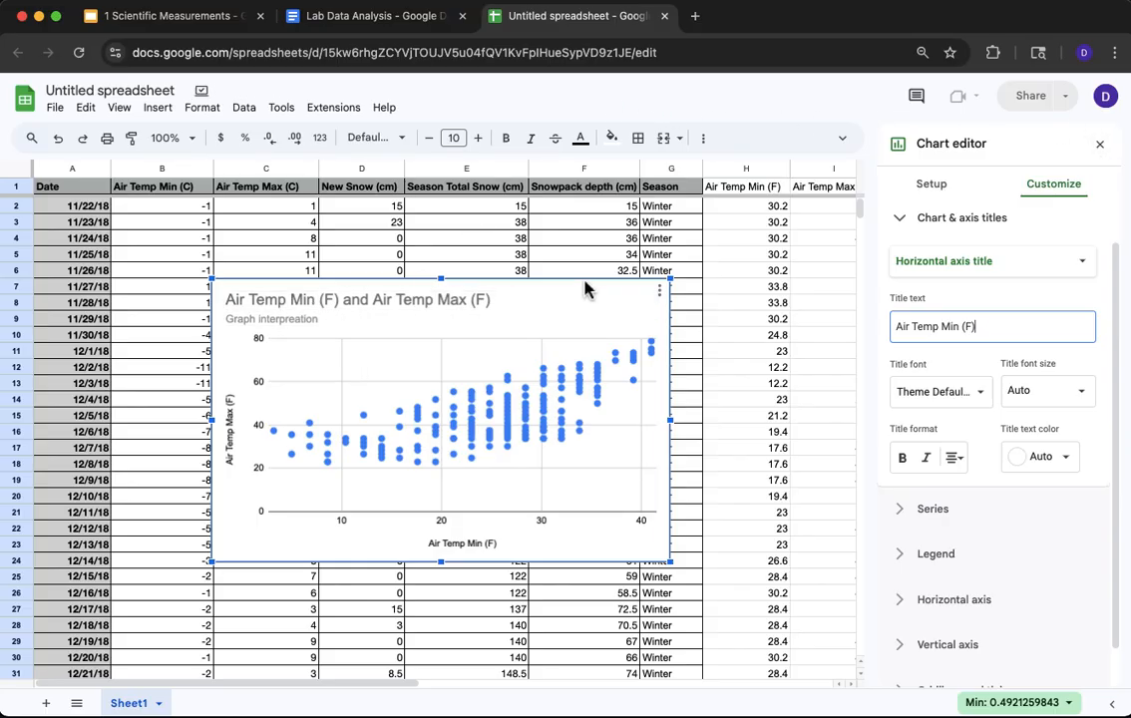
Step: Replace the chart title with "Temperature Trends"
scroll(966, 224, "up", 1)
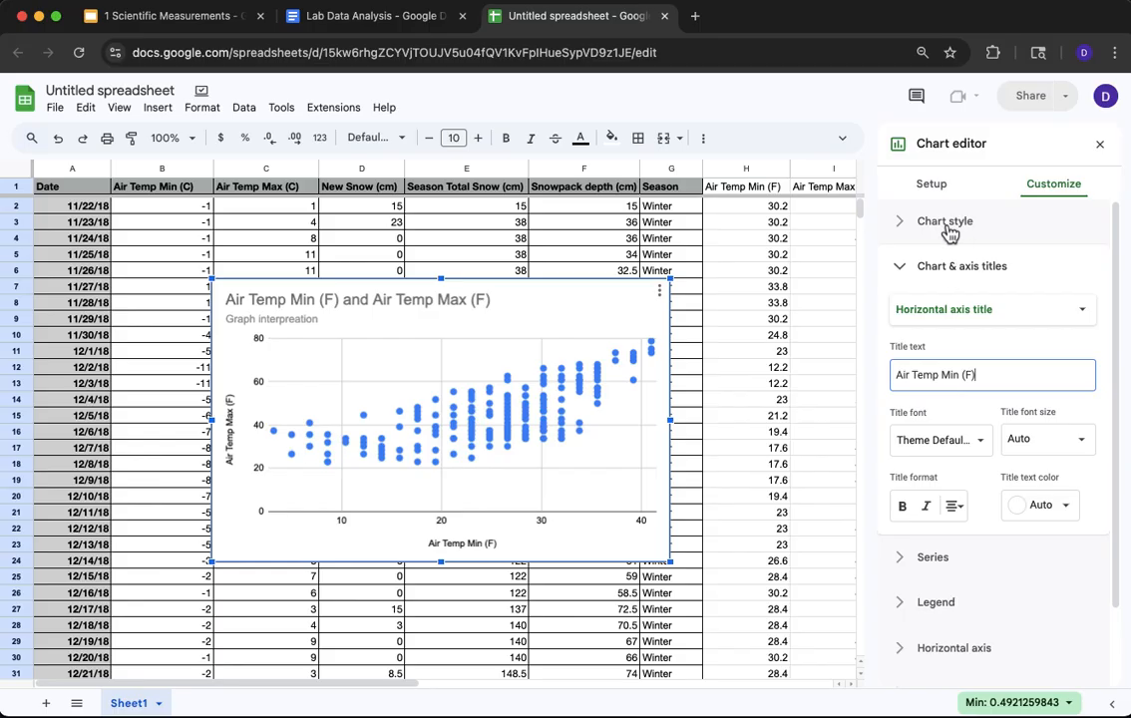
left_click(966, 279)
left_click(966, 268)
left_click(941, 308)
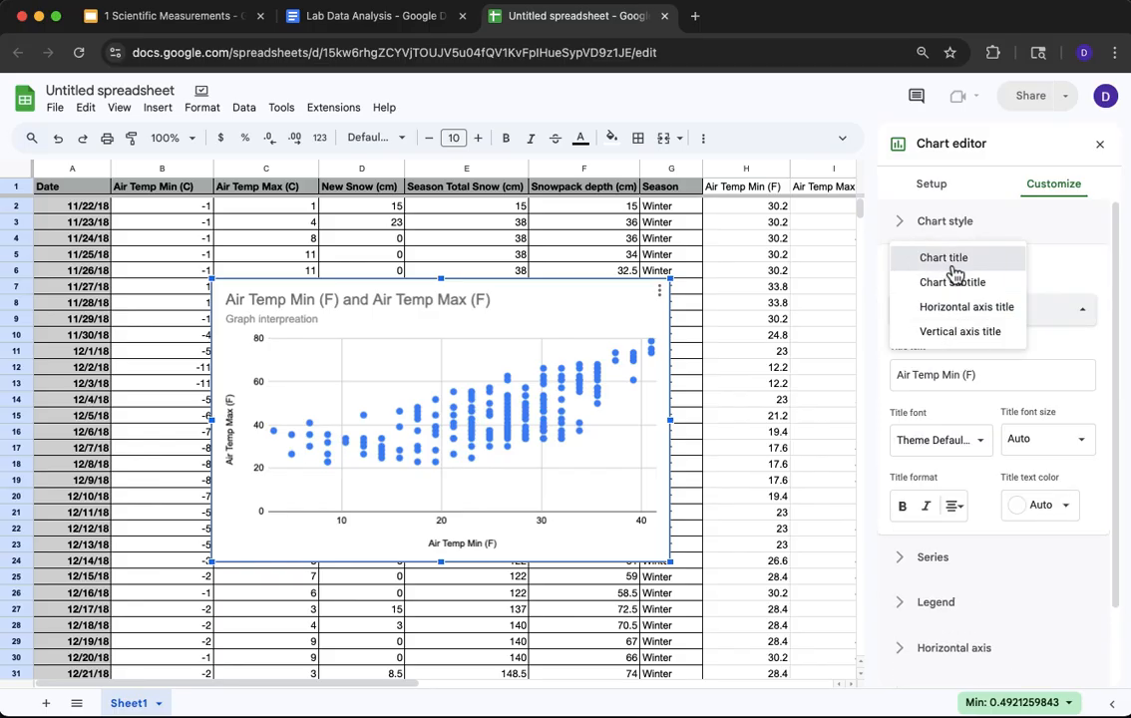
left_click(937, 261)
double_click(929, 380)
triple_click(928, 380)
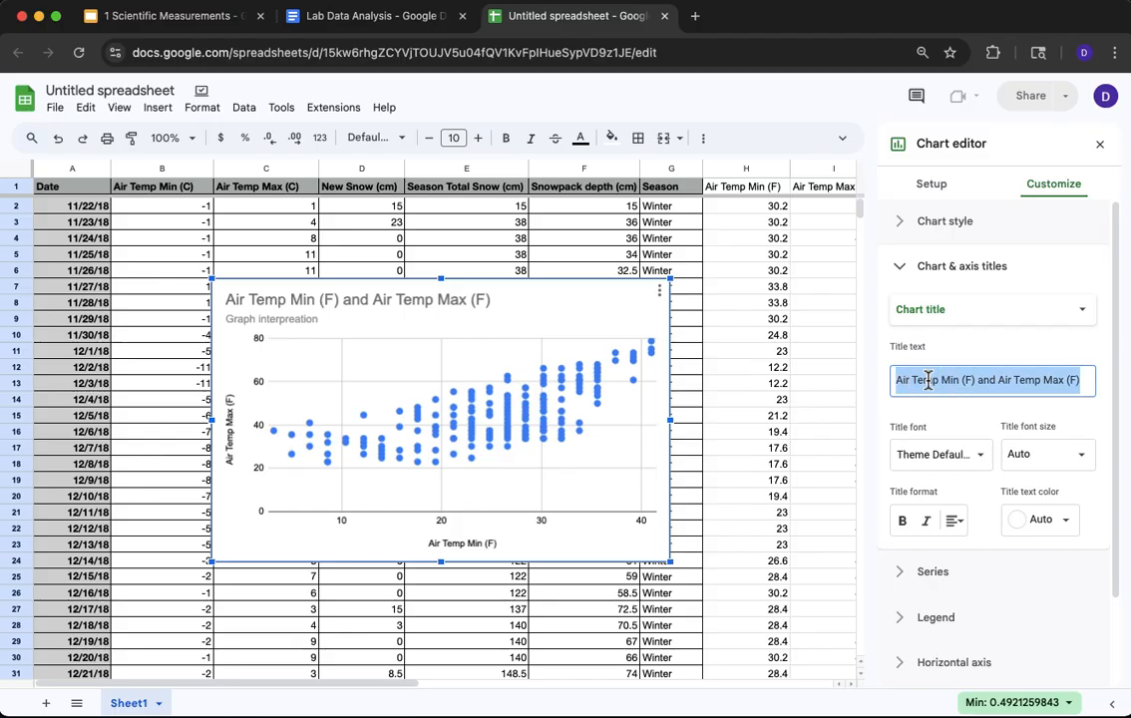
type("Temperature")
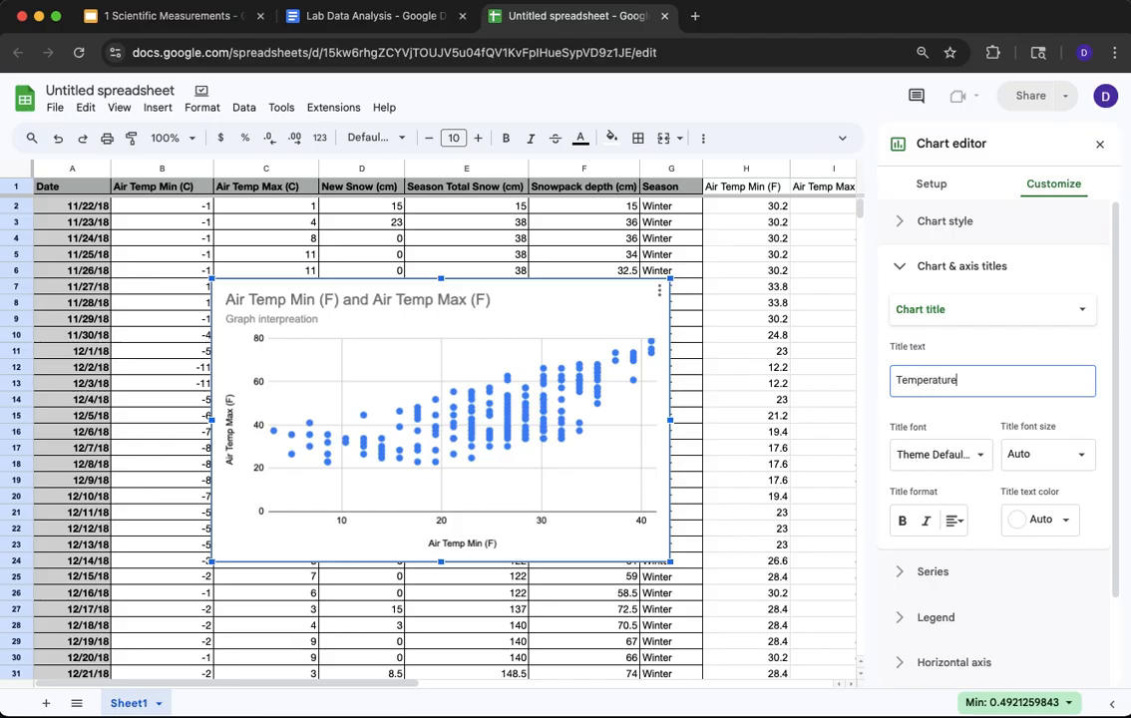
type(" Trends")
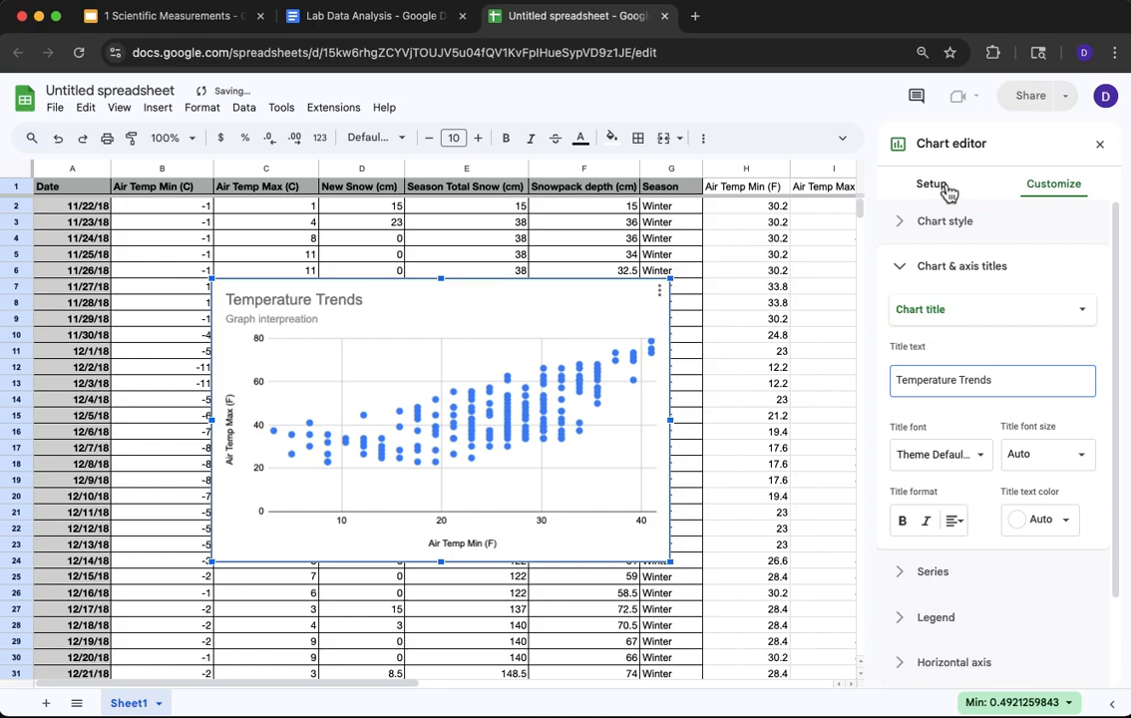
left_click(903, 283)
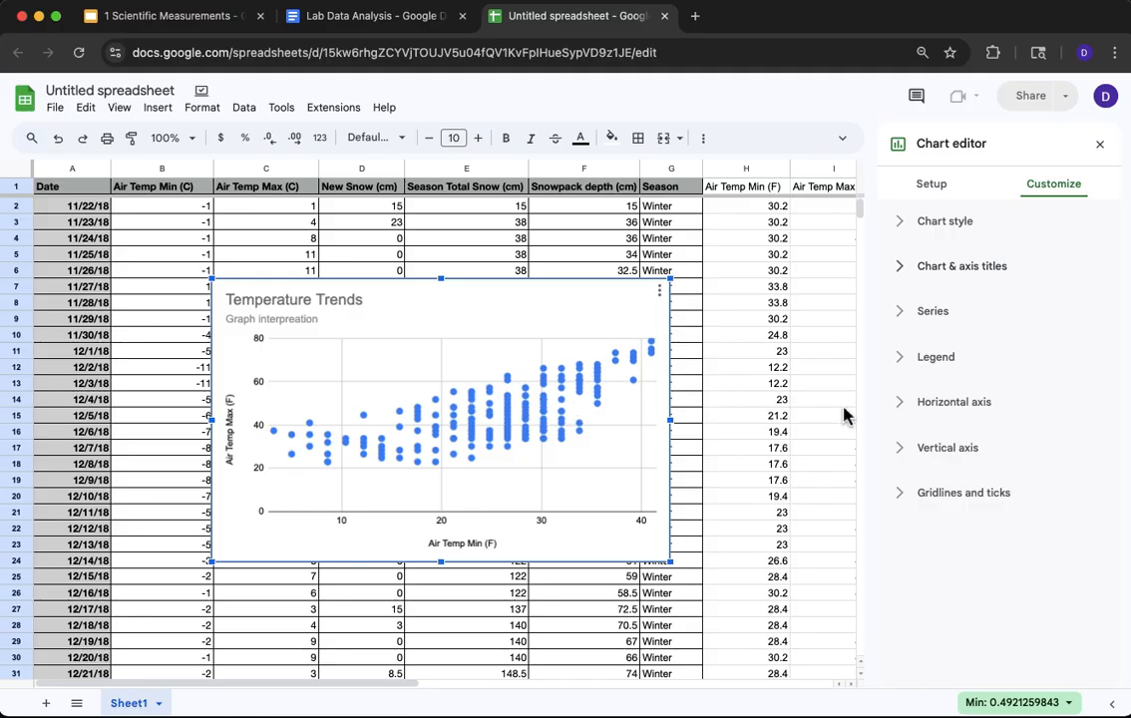
Step: Set the fill color of the Air Temp Max (F) series' points to teal
left_click(934, 315)
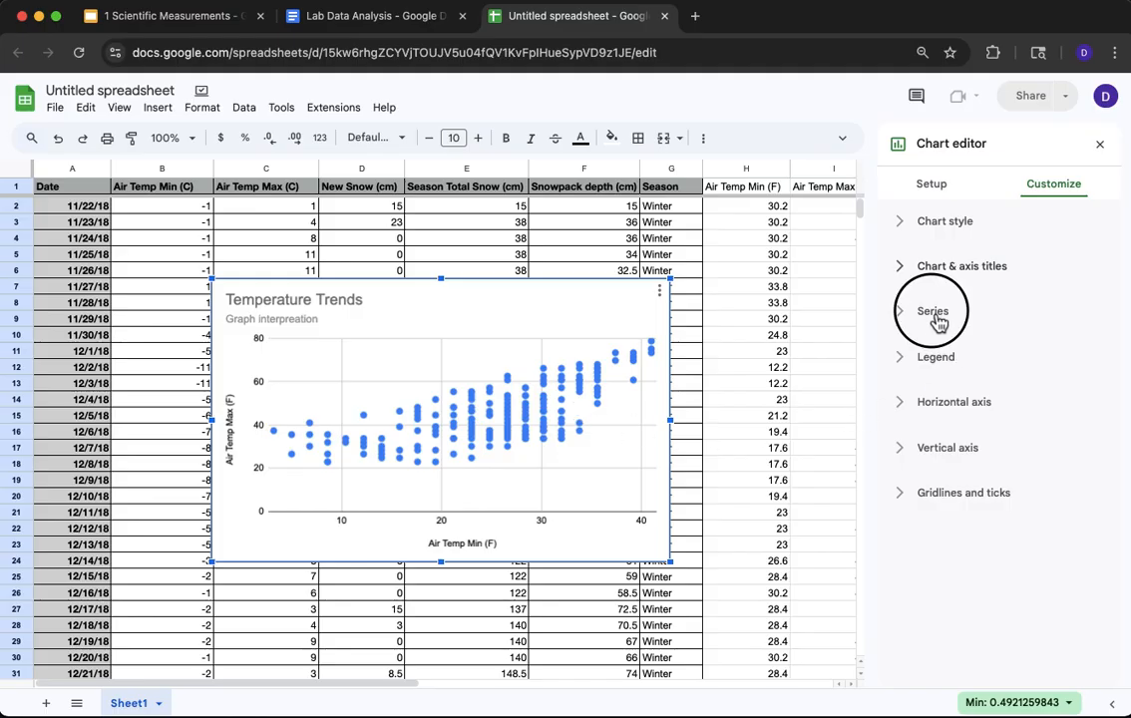
scroll(1027, 389, "down", 2)
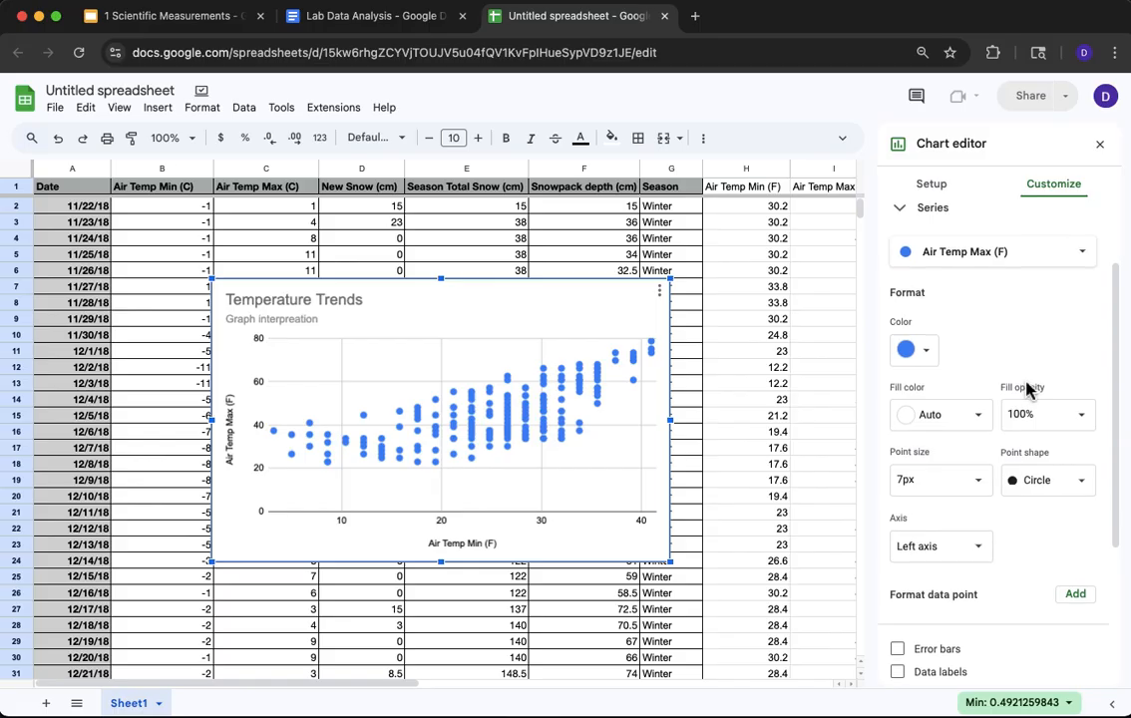
left_click(930, 356)
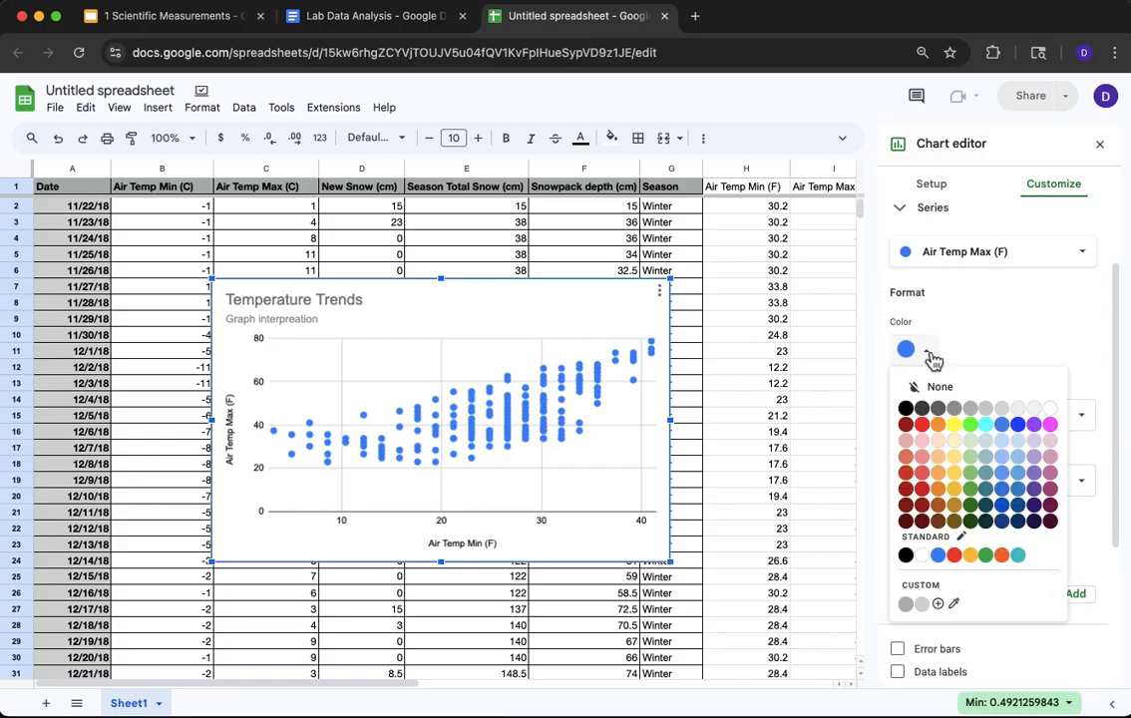
left_click(939, 555)
left_click(975, 416)
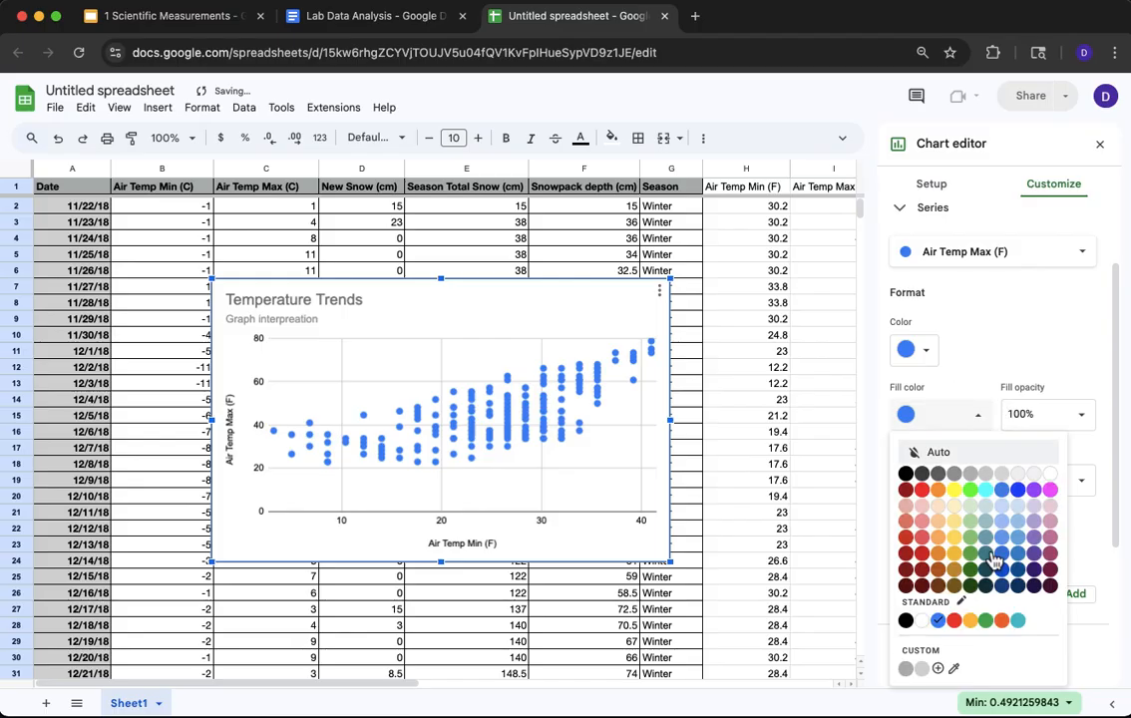
left_click(1022, 620)
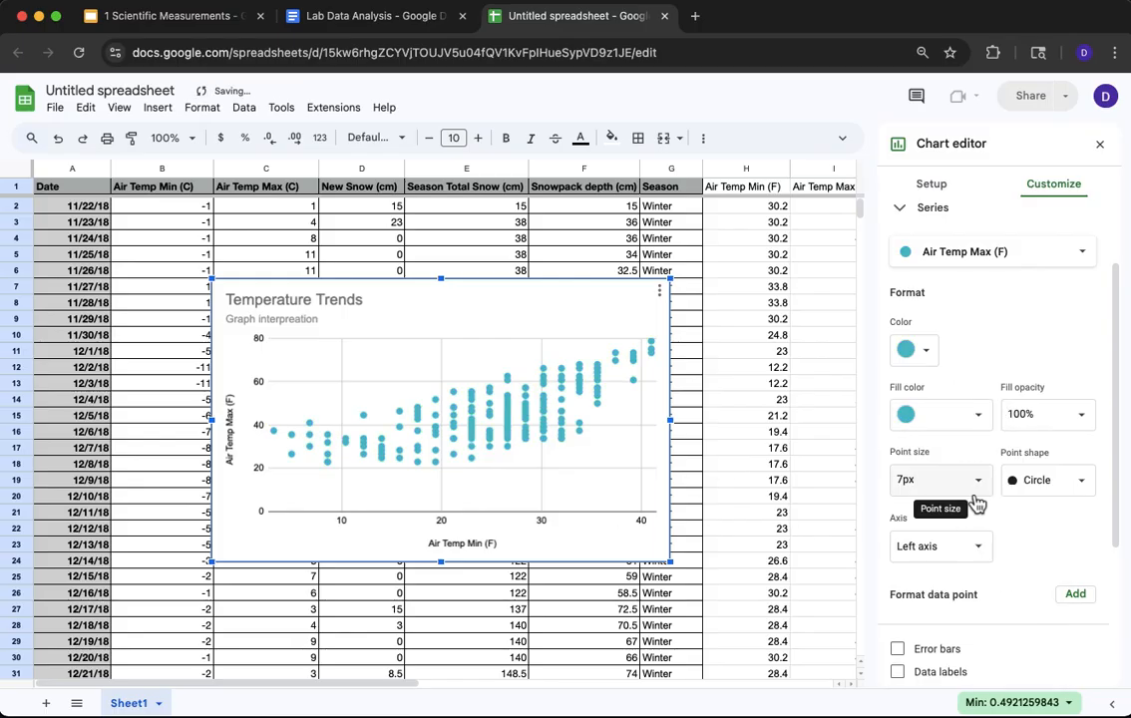
Step: Add a linear trendline to the Air Temp Max (F) series, labelled with its equation and R² value
scroll(976, 502, "down", 3)
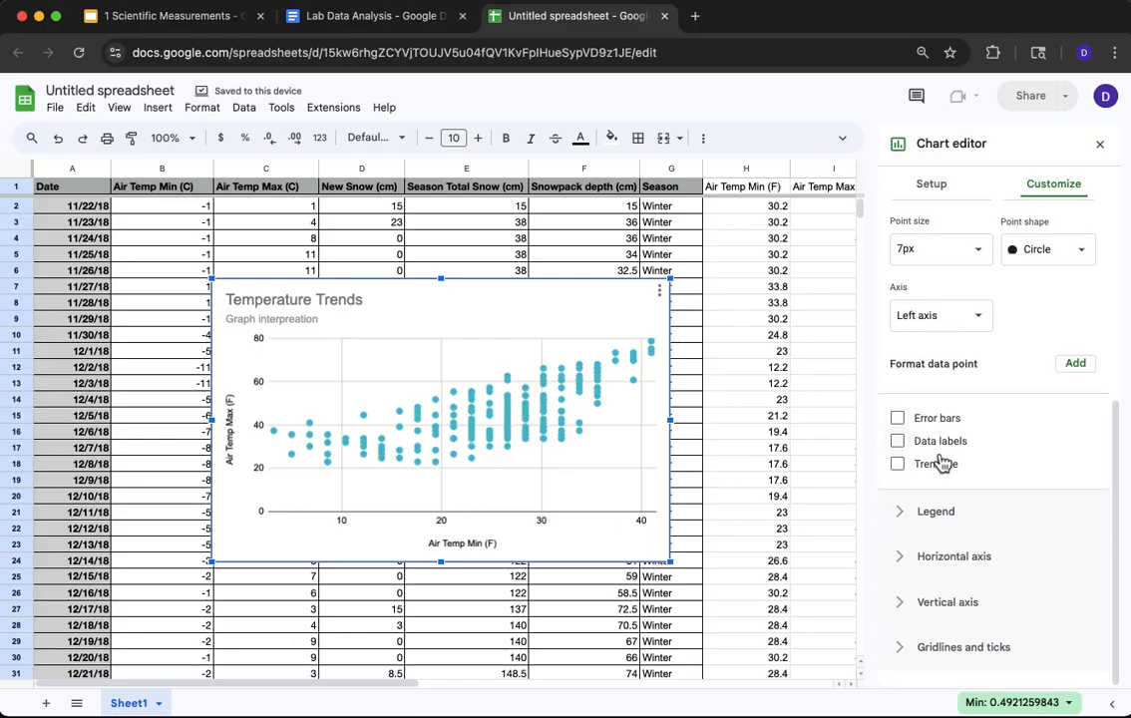
left_click(901, 467)
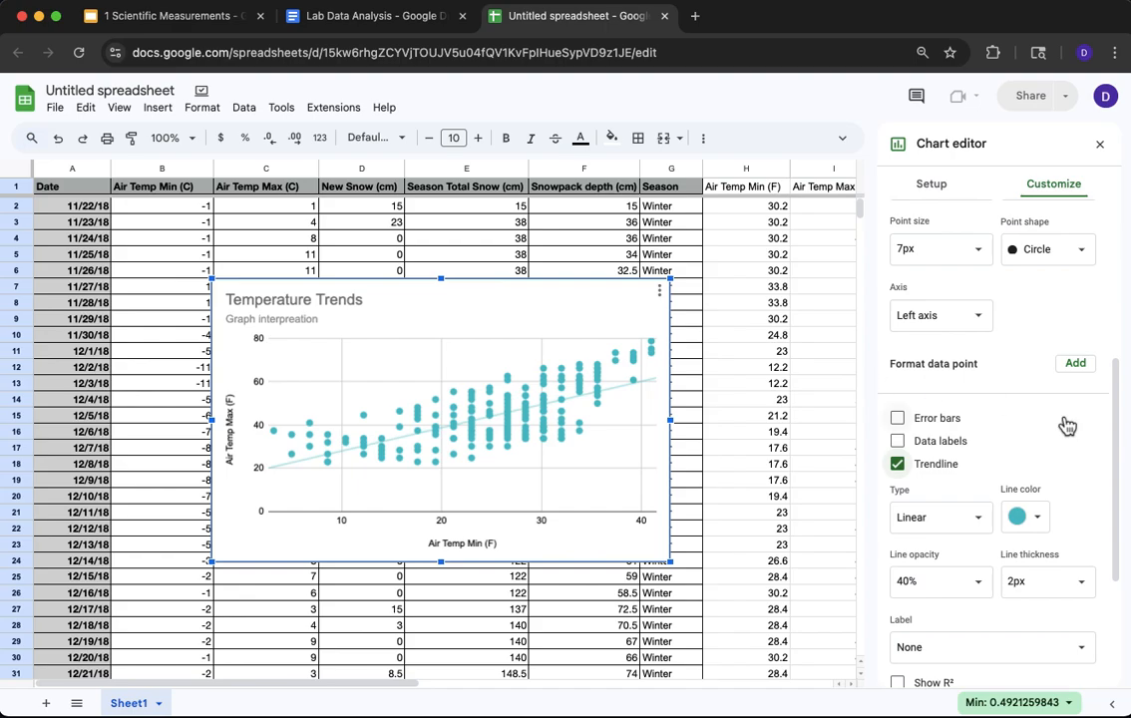
scroll(1065, 425, "down", 3)
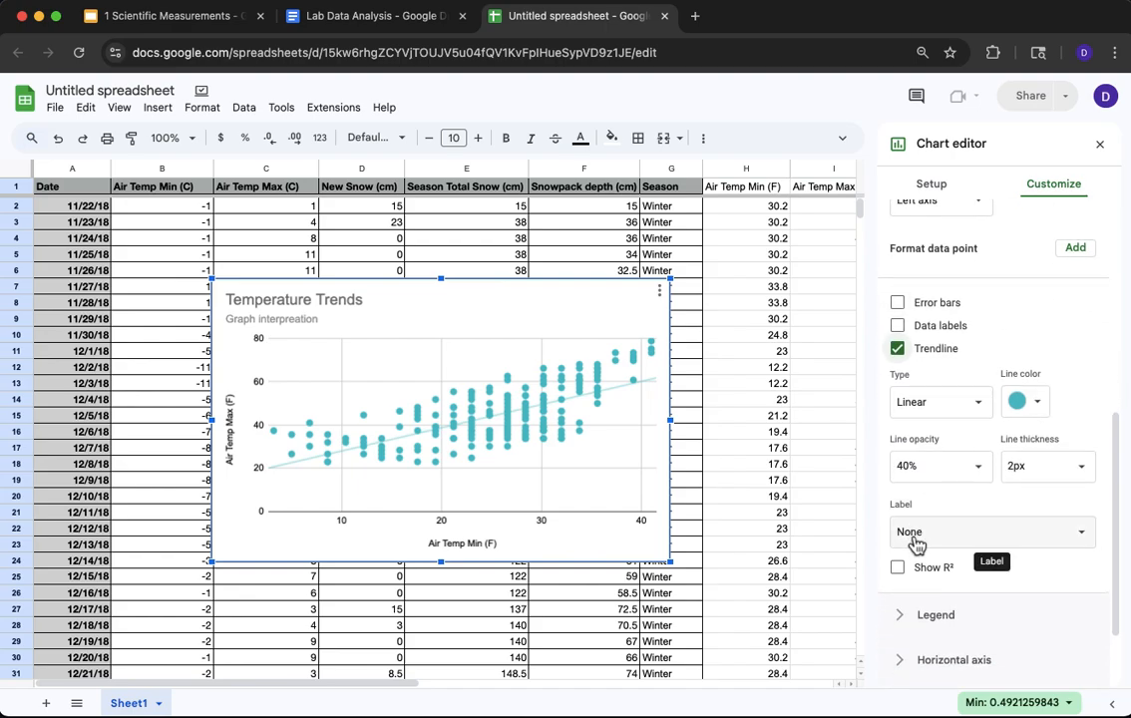
left_click(922, 540)
left_click(951, 589)
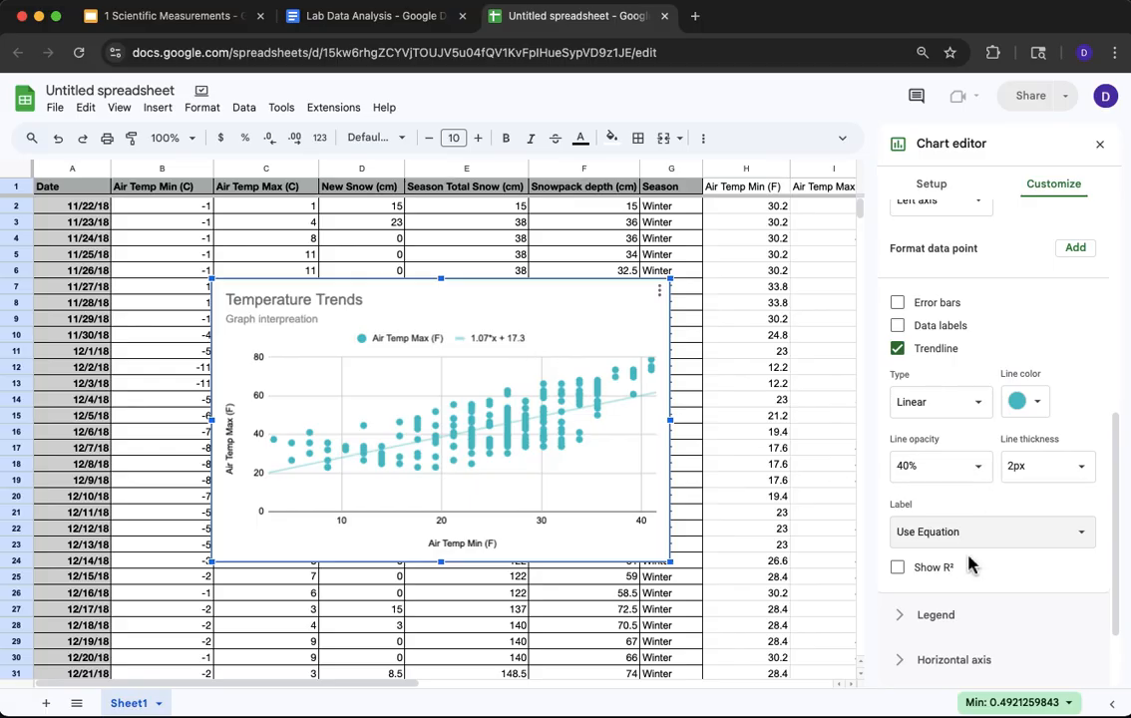
scroll(970, 563, "down", 2)
left_click(900, 466)
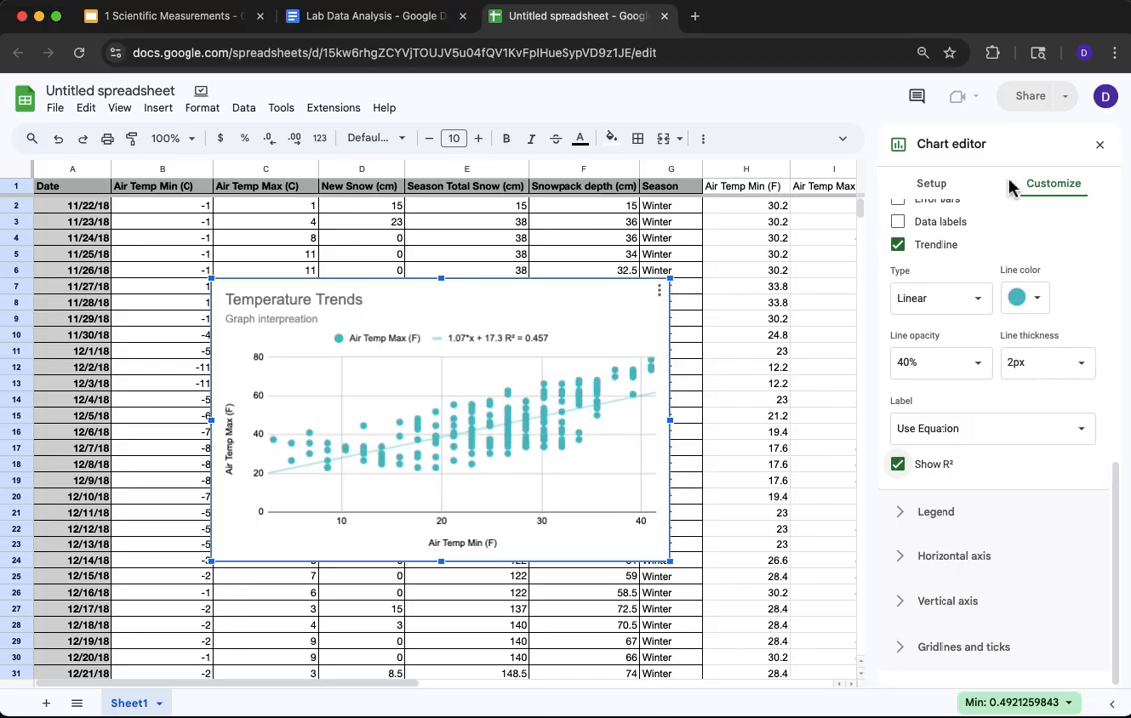
left_click(1101, 147)
scroll(670, 382, "right", 2)
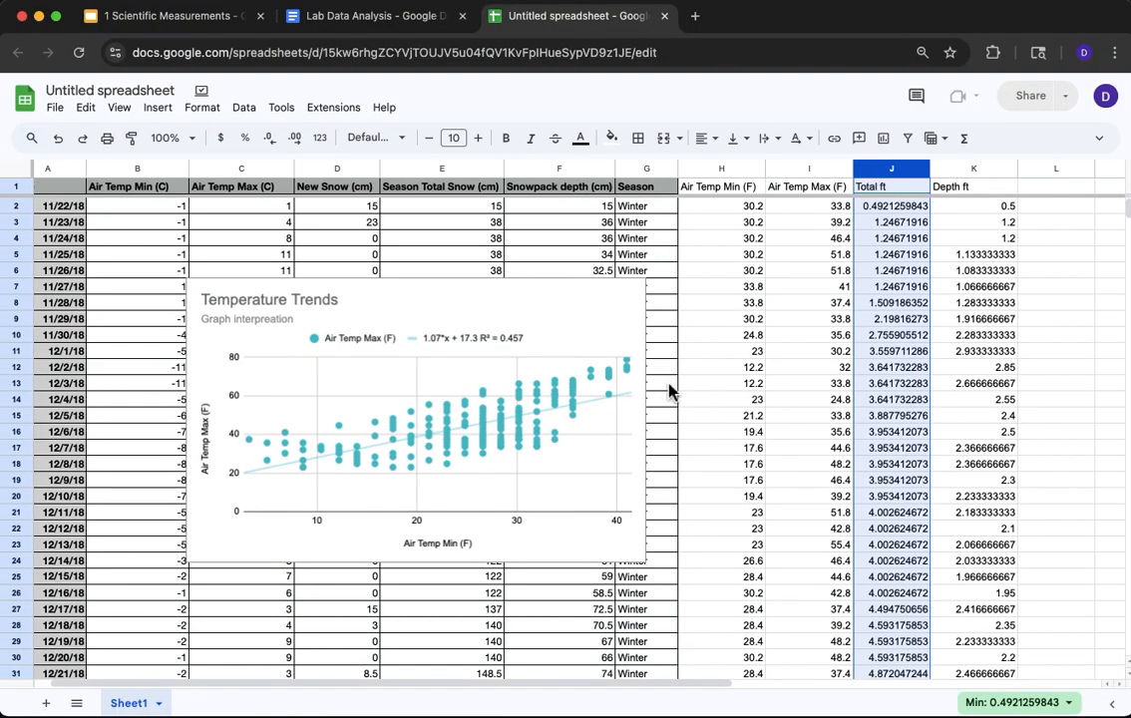
double_click(574, 399)
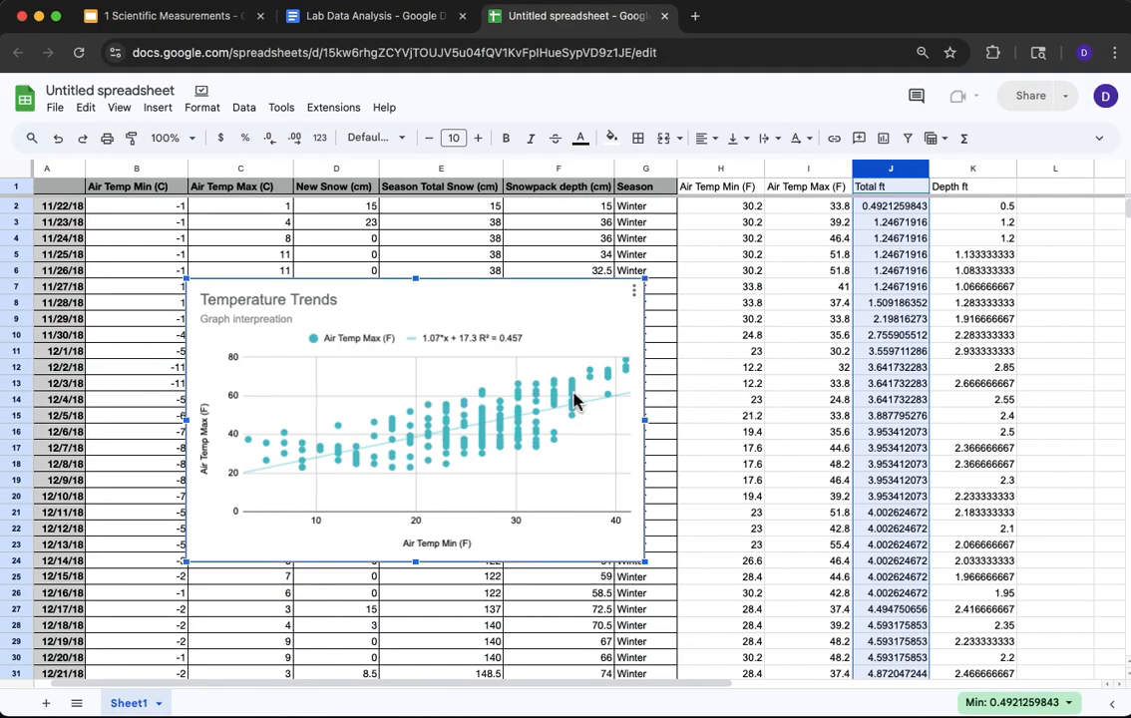
left_click(585, 329)
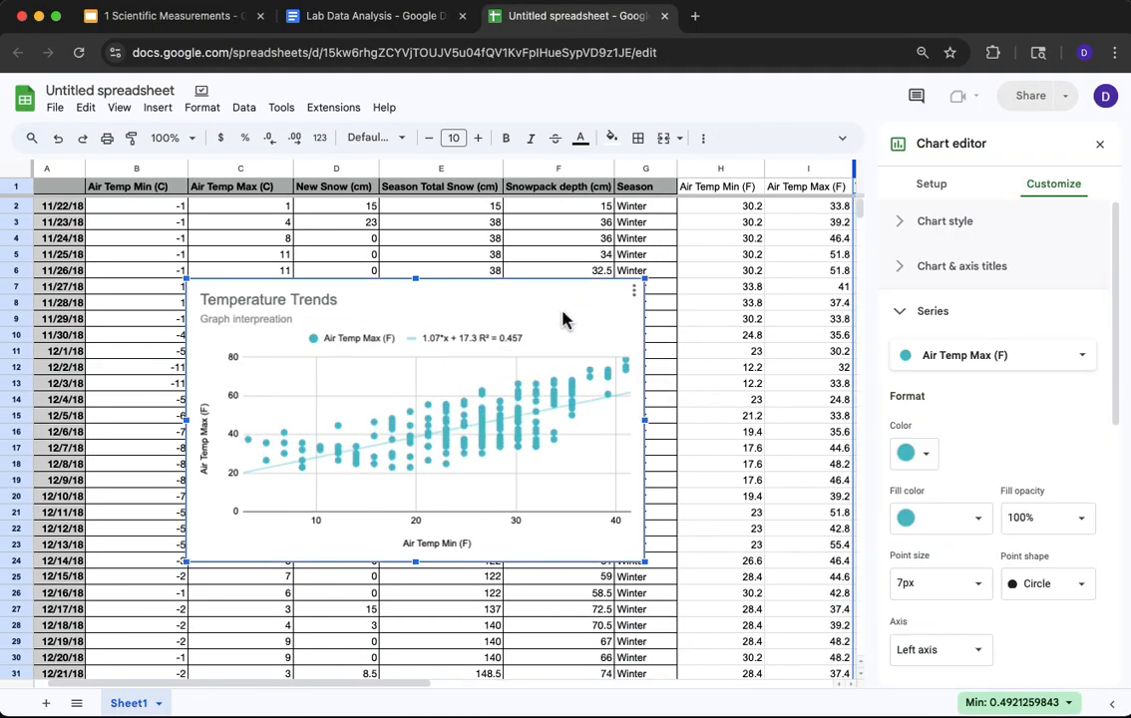
left_click(943, 185)
scroll(972, 538, "down", 1)
scroll(823, 486, "right", 1)
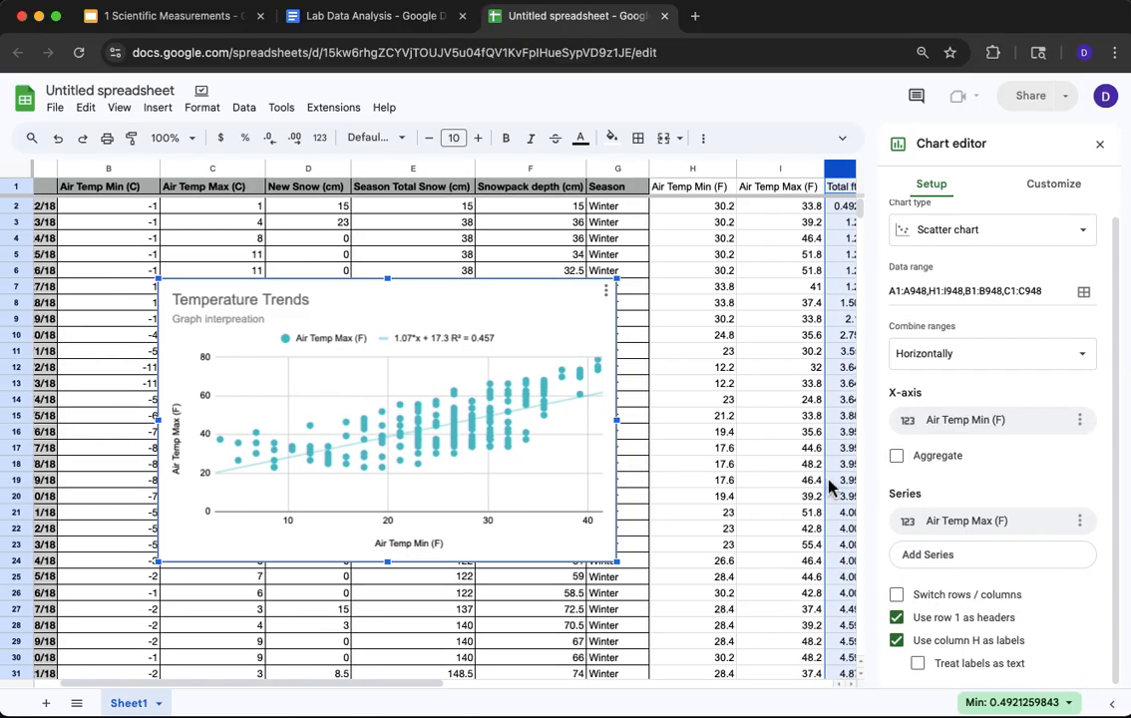
scroll(758, 458, "right", 4)
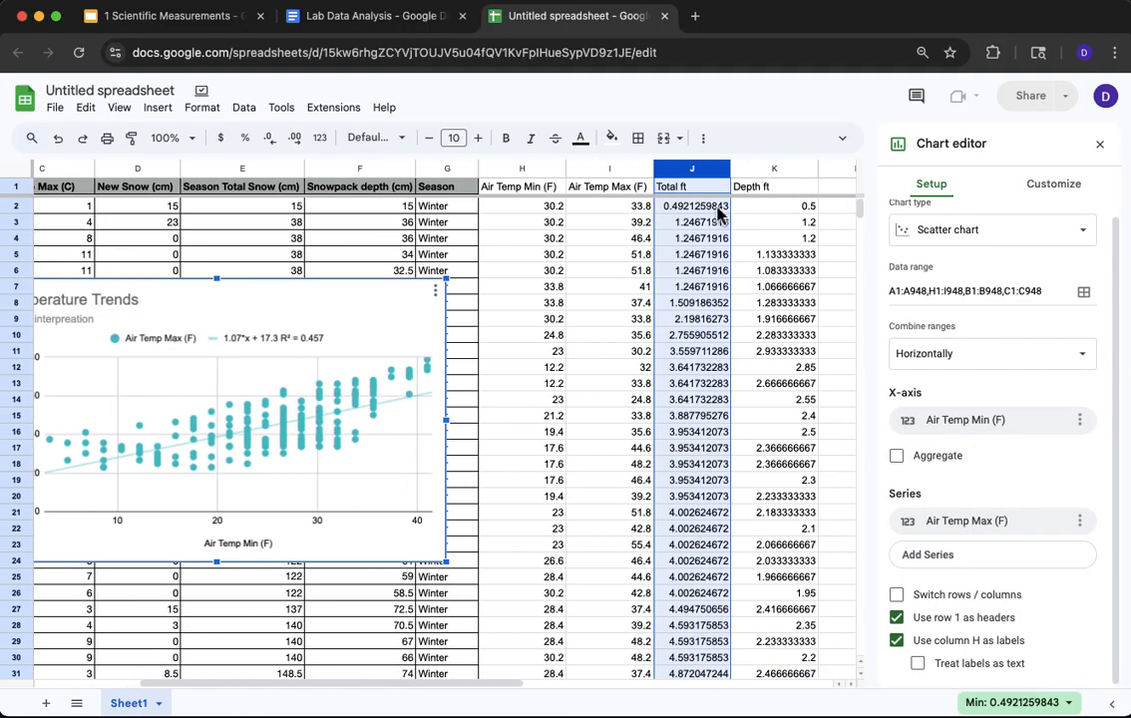
left_click(376, 304)
left_click(530, 371)
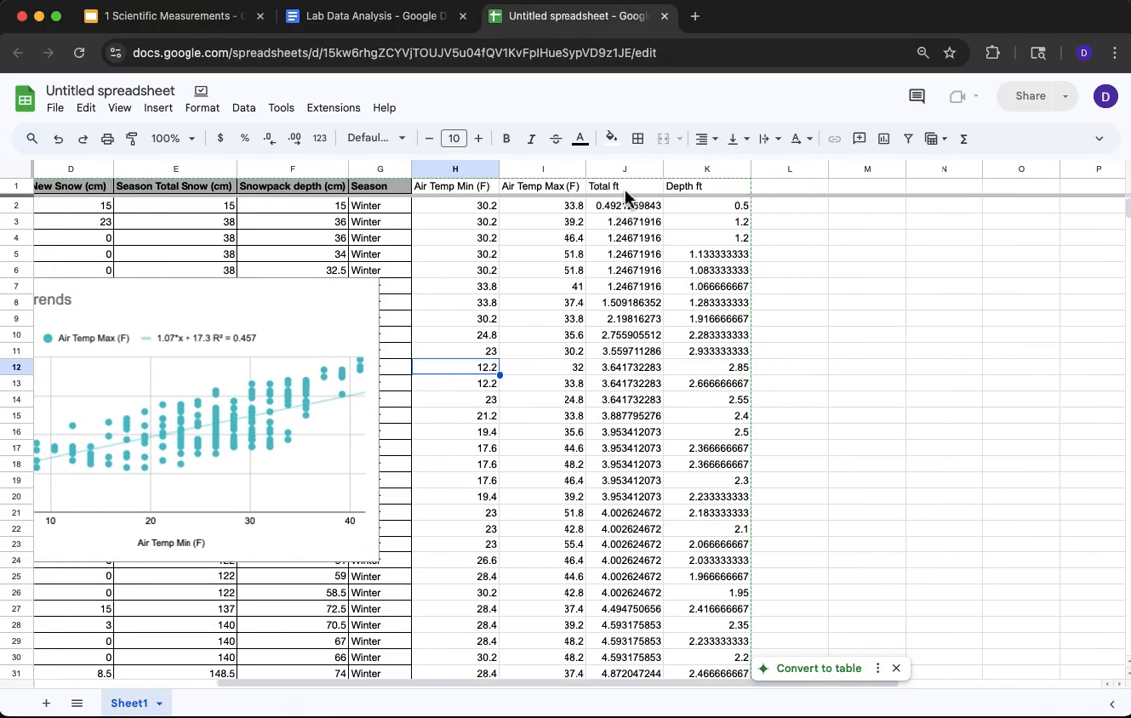
Step: Insert a chart from the Total ft and Depth ft columns and make it a scatter chart
left_click(618, 170)
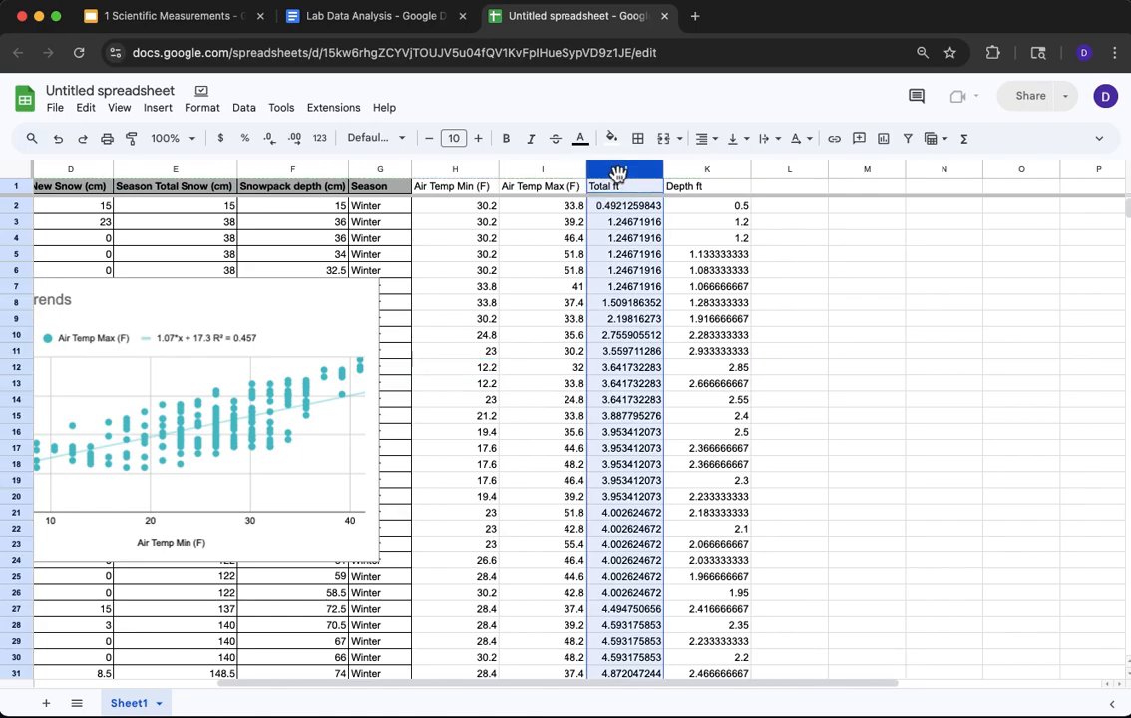
left_click(702, 170, "shift")
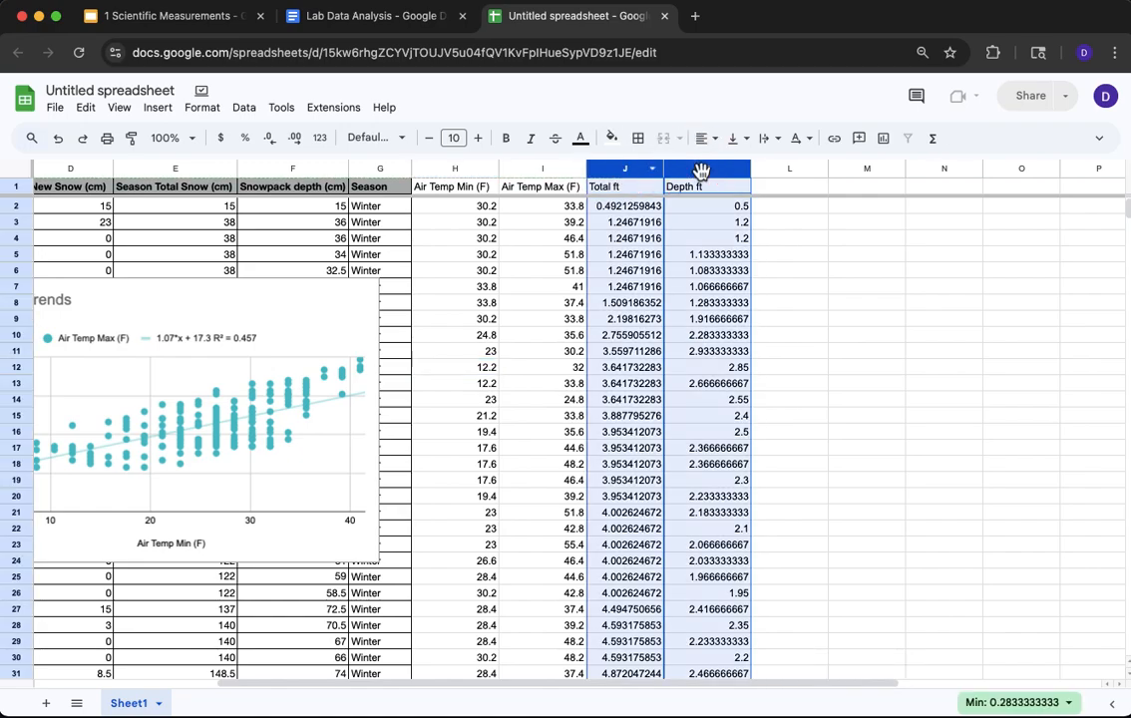
left_click(884, 138)
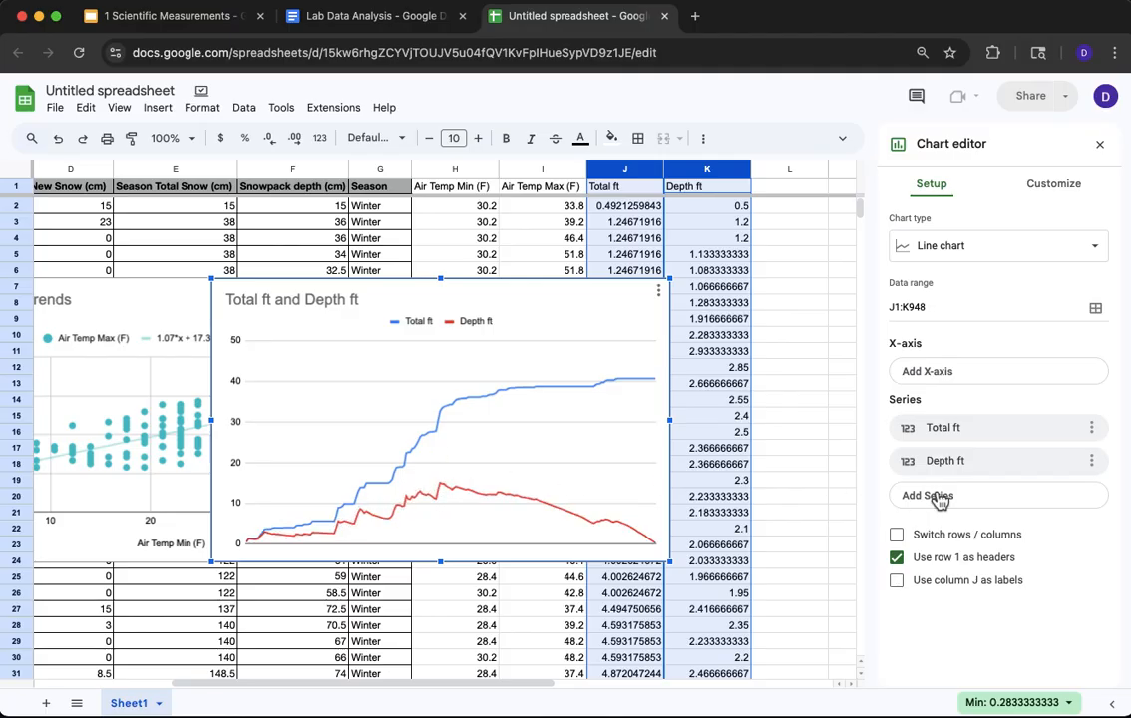
left_click(1004, 253)
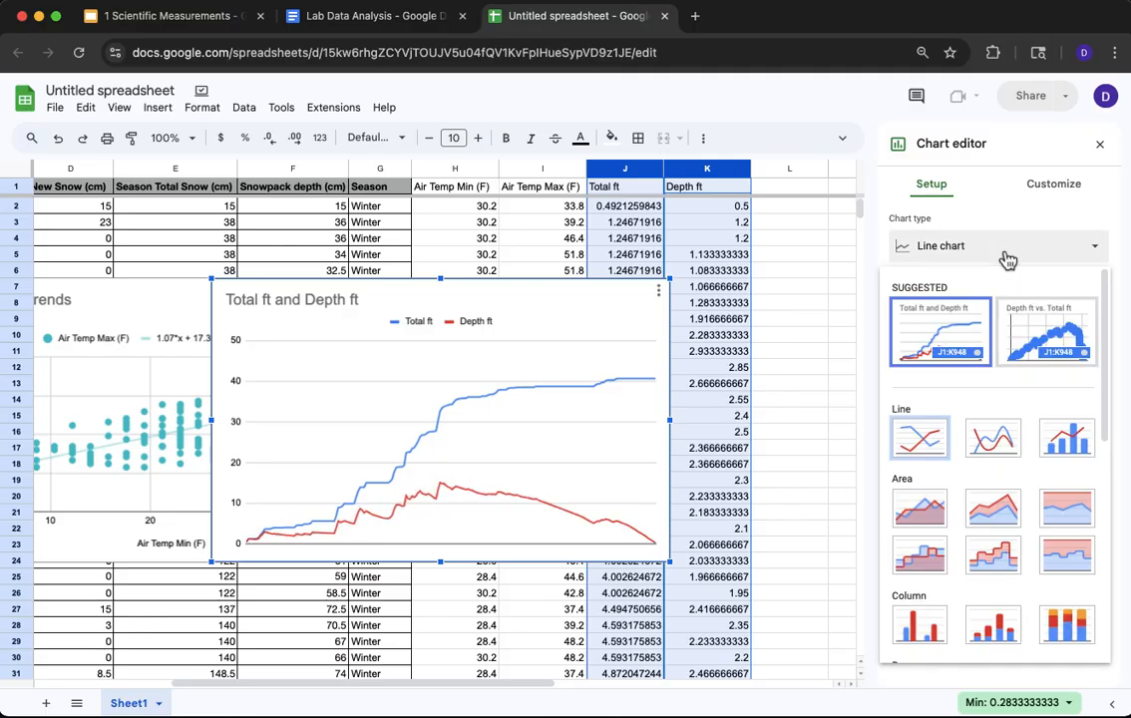
left_click(1063, 333)
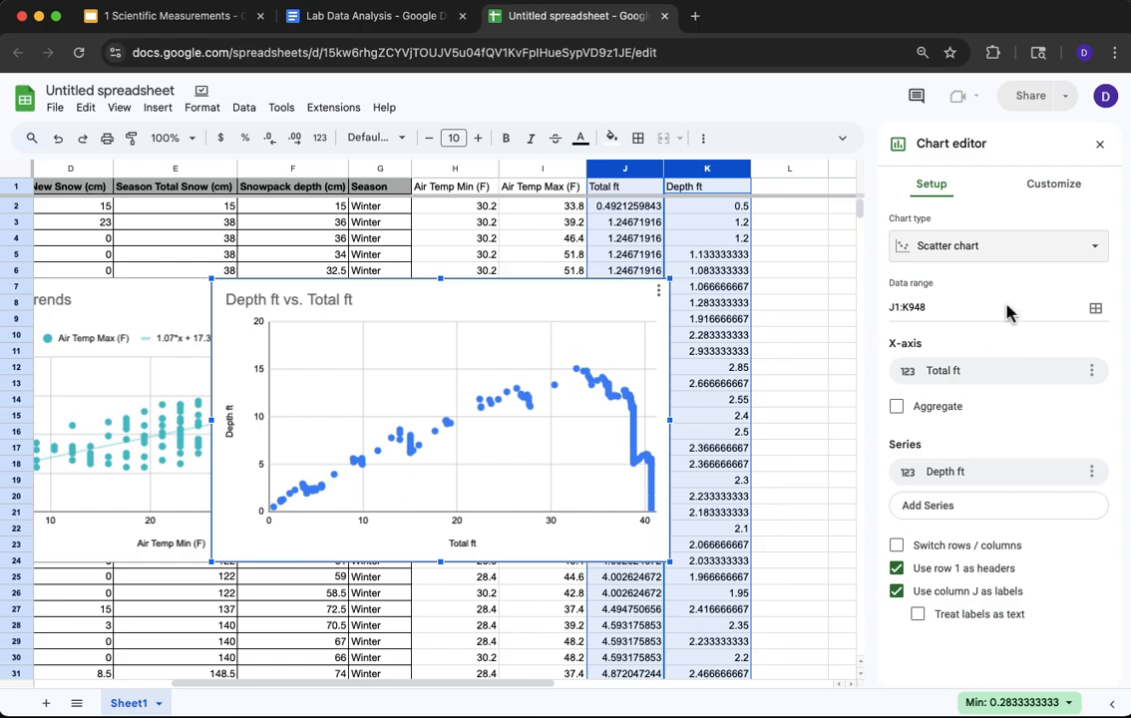
Step: Add a trendline to the Depth ft series of the new scatter chart
left_click(1030, 189)
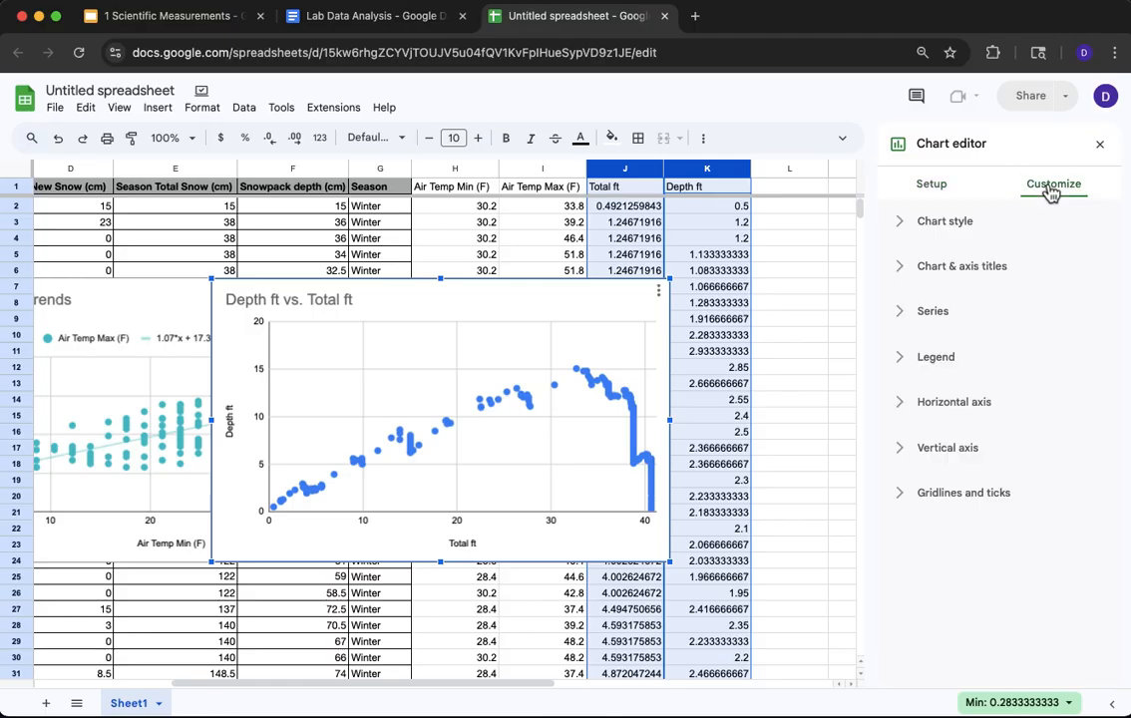
left_click(937, 315)
scroll(1009, 544, "down", 5)
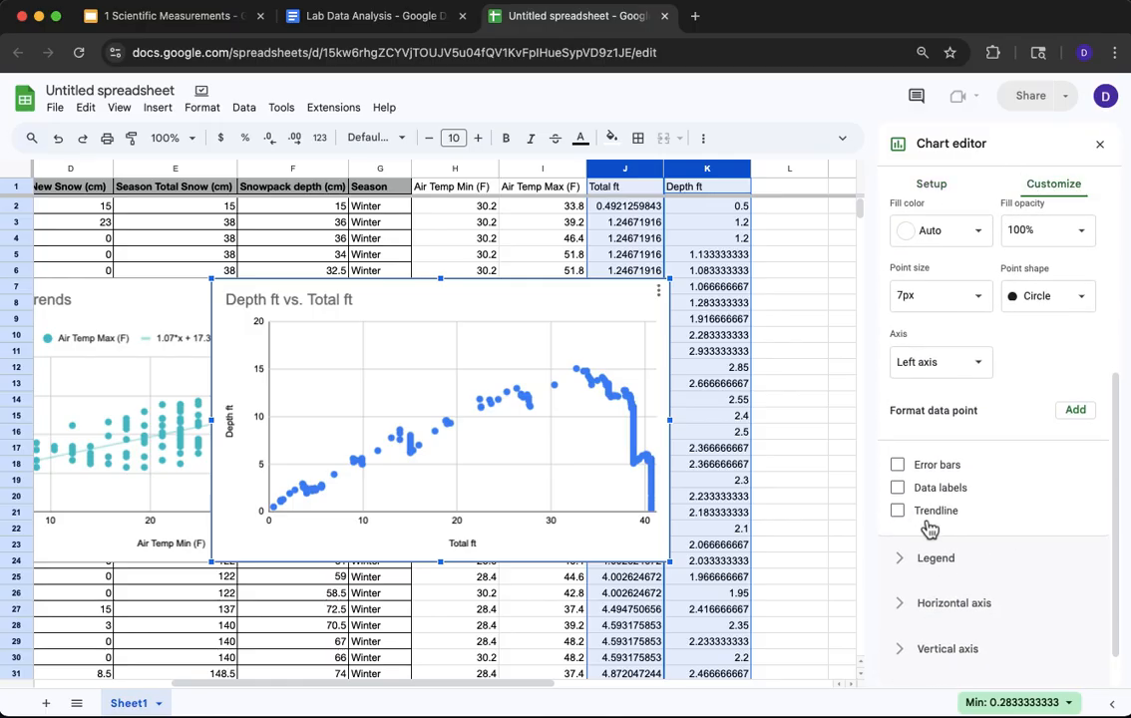
left_click(931, 516)
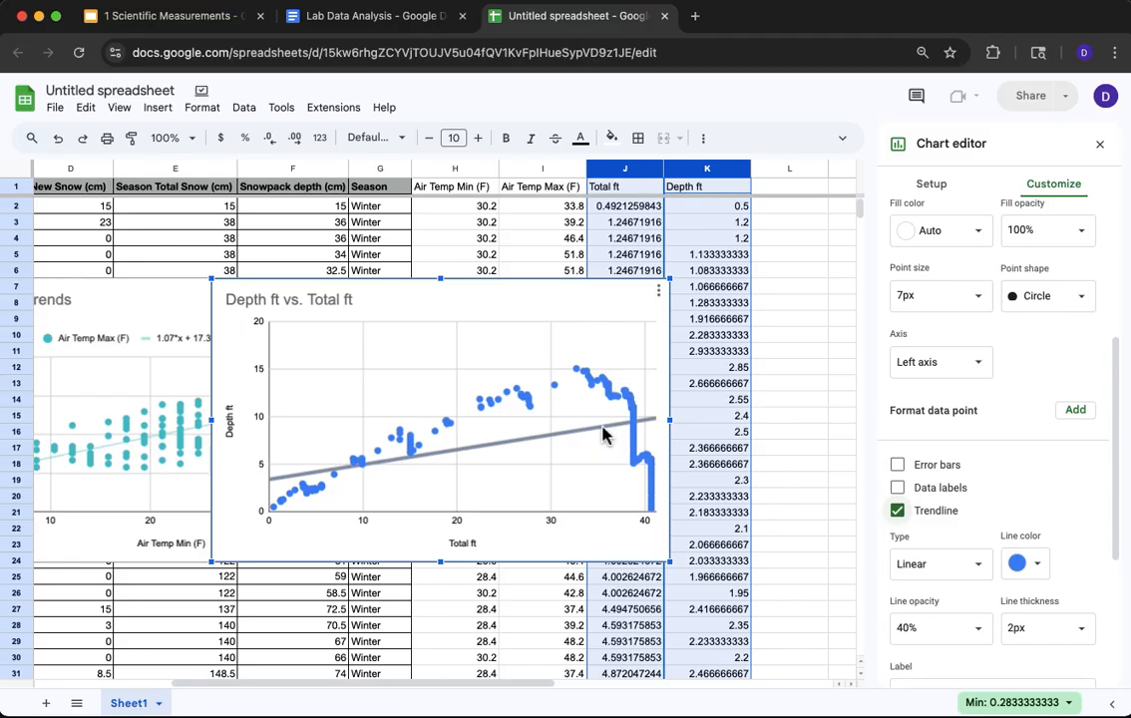
Step: Try to delete the vertical axis gridlines from the Depth ft vs. Total ft chart
left_click(626, 322)
key("Delete")
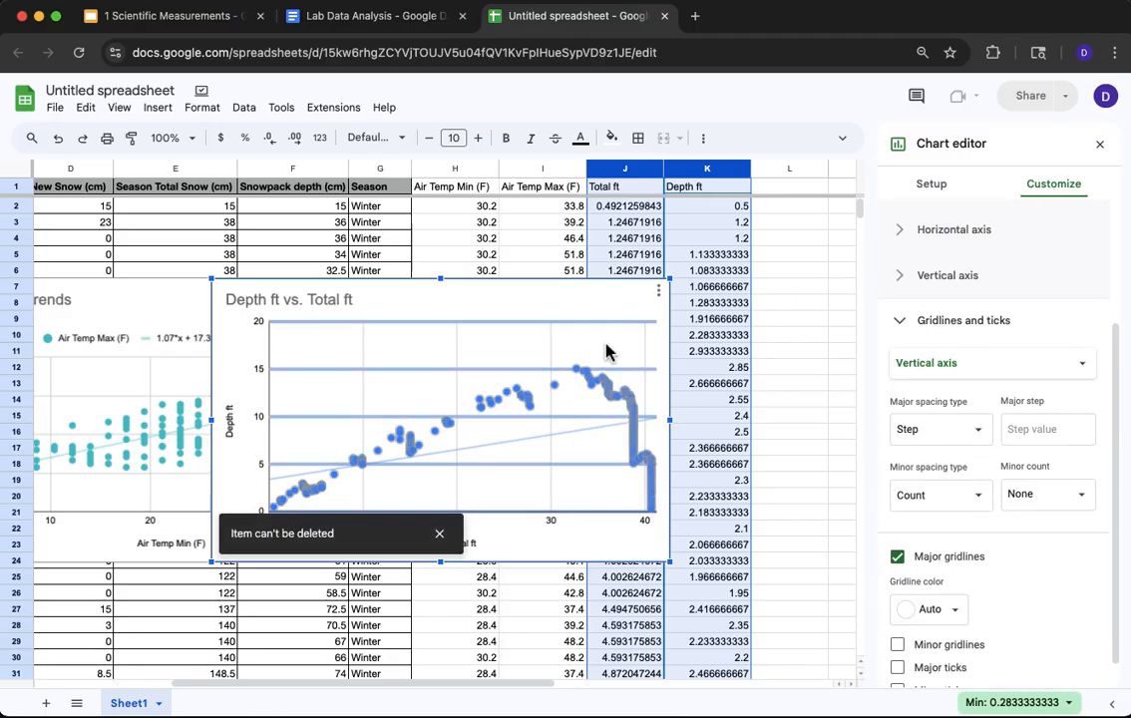
left_click(635, 322)
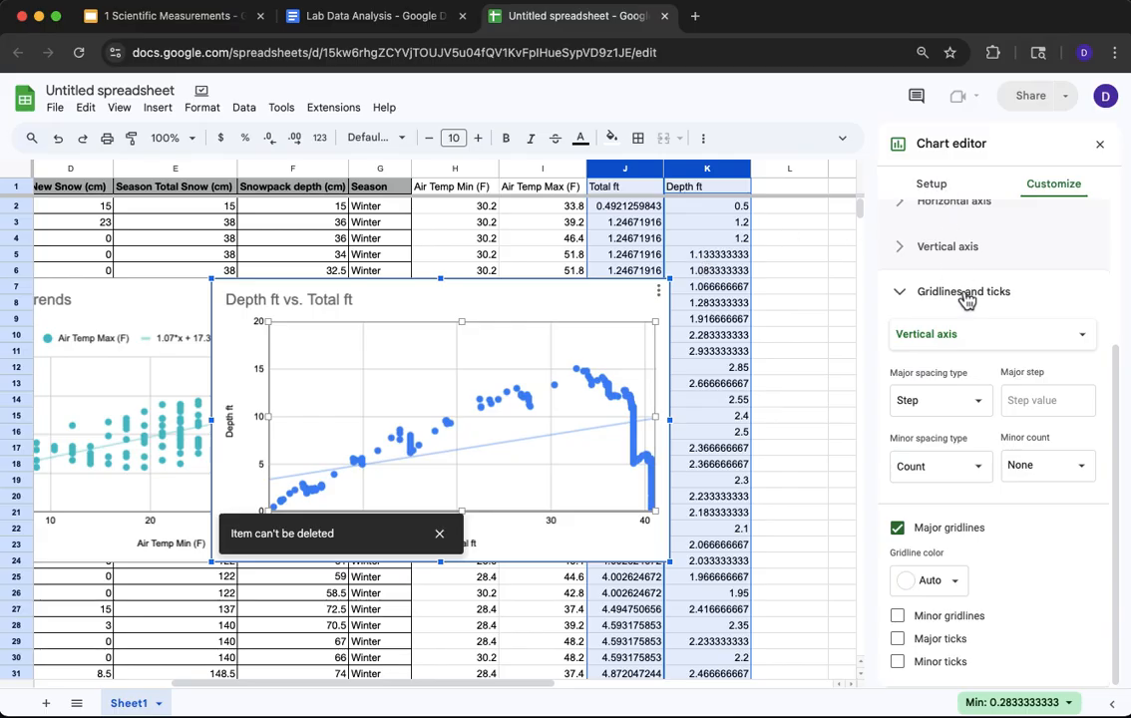
Step: Change the Depth ft vs. Total ft chart to a bubble chart
left_click(950, 188)
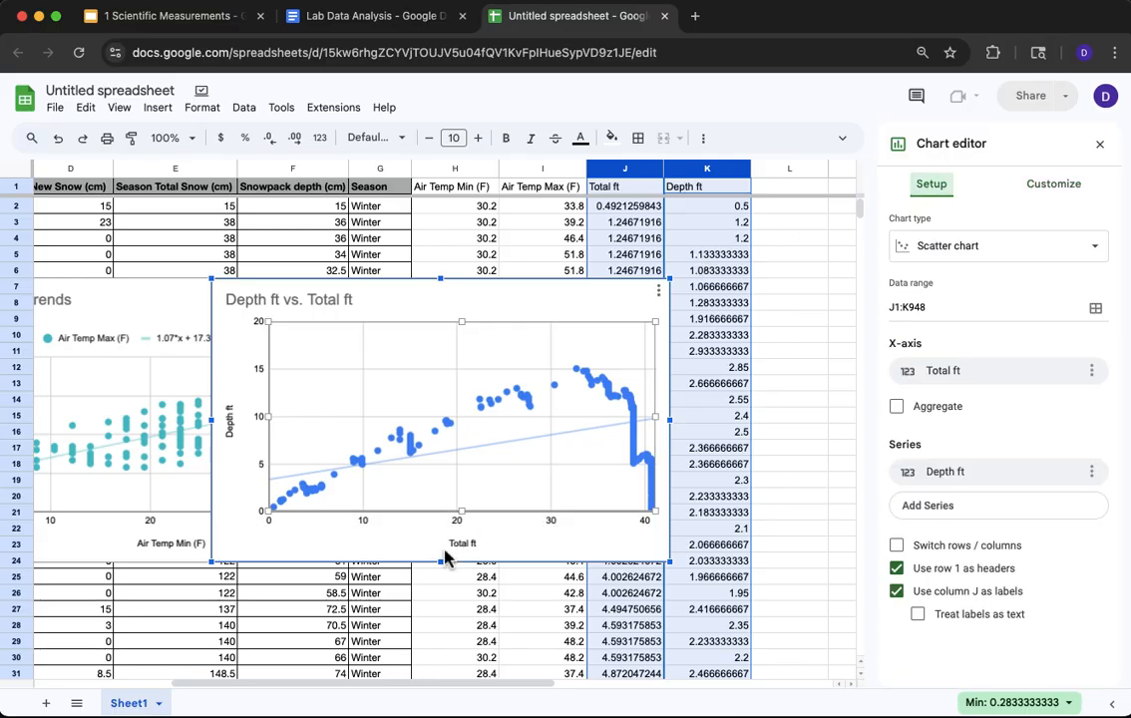
left_click(968, 247)
scroll(997, 466, "down", 4)
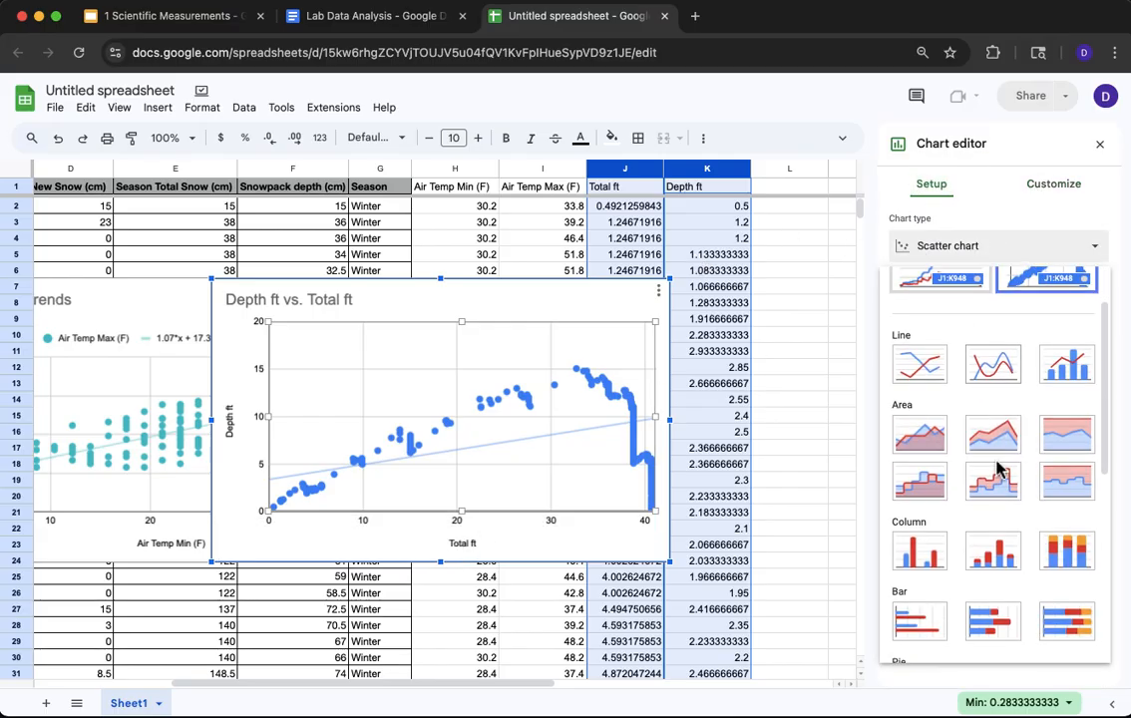
scroll(997, 469, "down", 2)
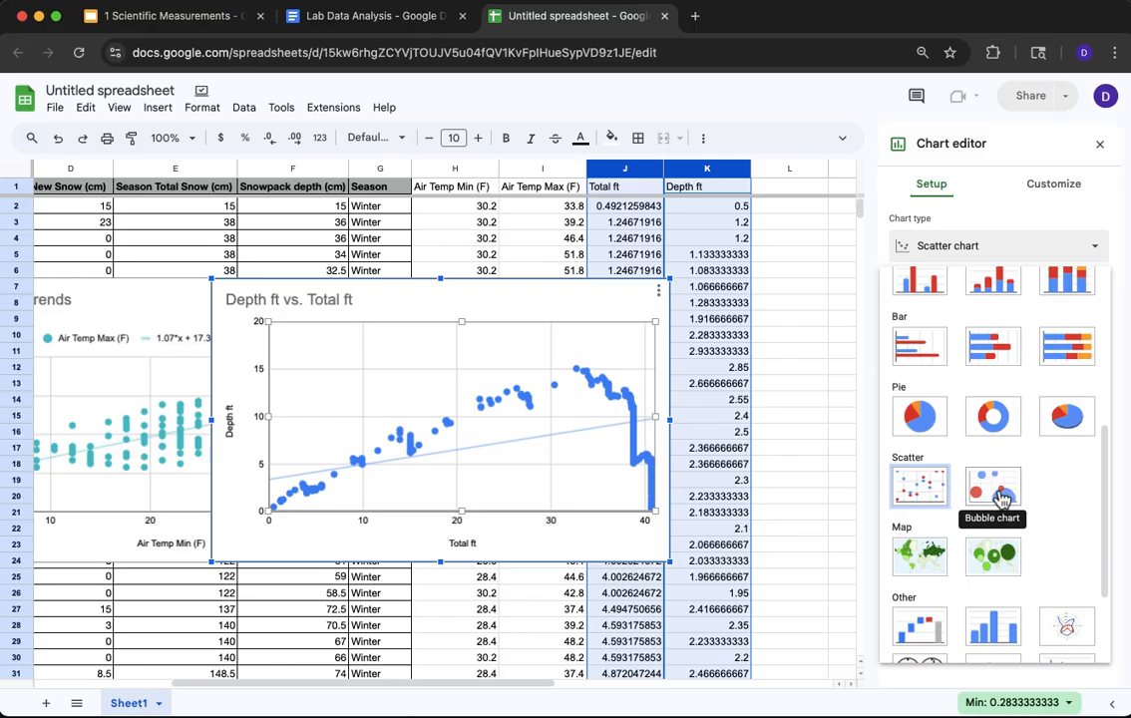
left_click(997, 495)
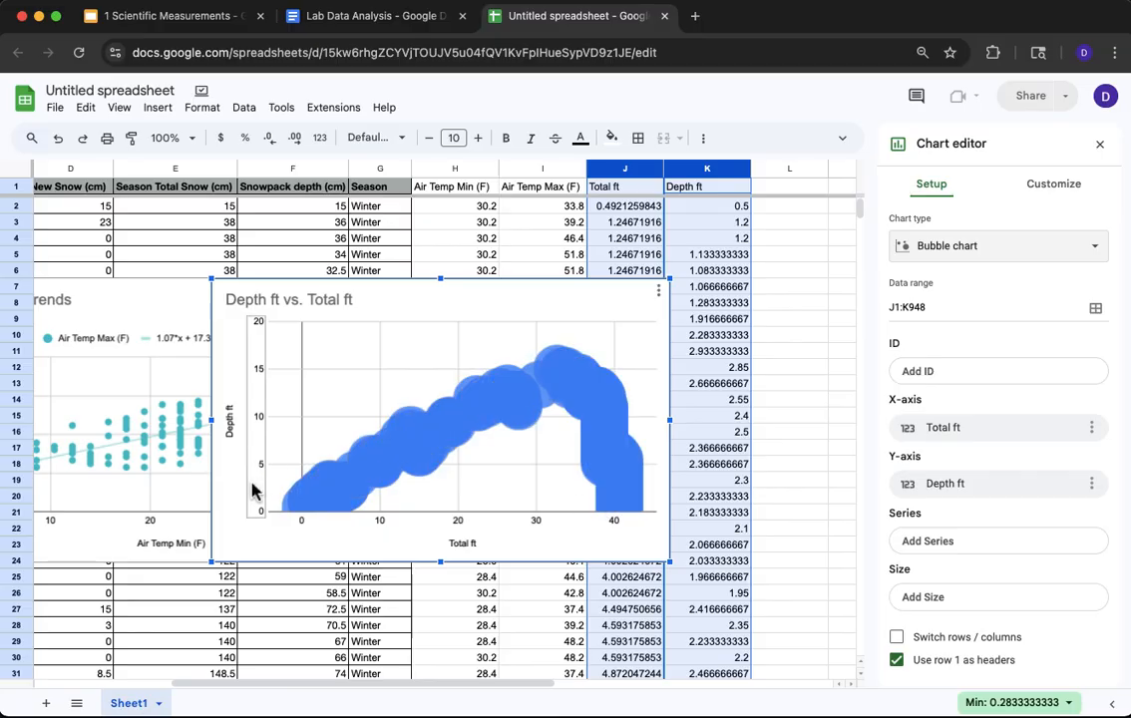
Step: Add the Season column (Sheet1!G:G) as the bubble chart's series
left_click(948, 550)
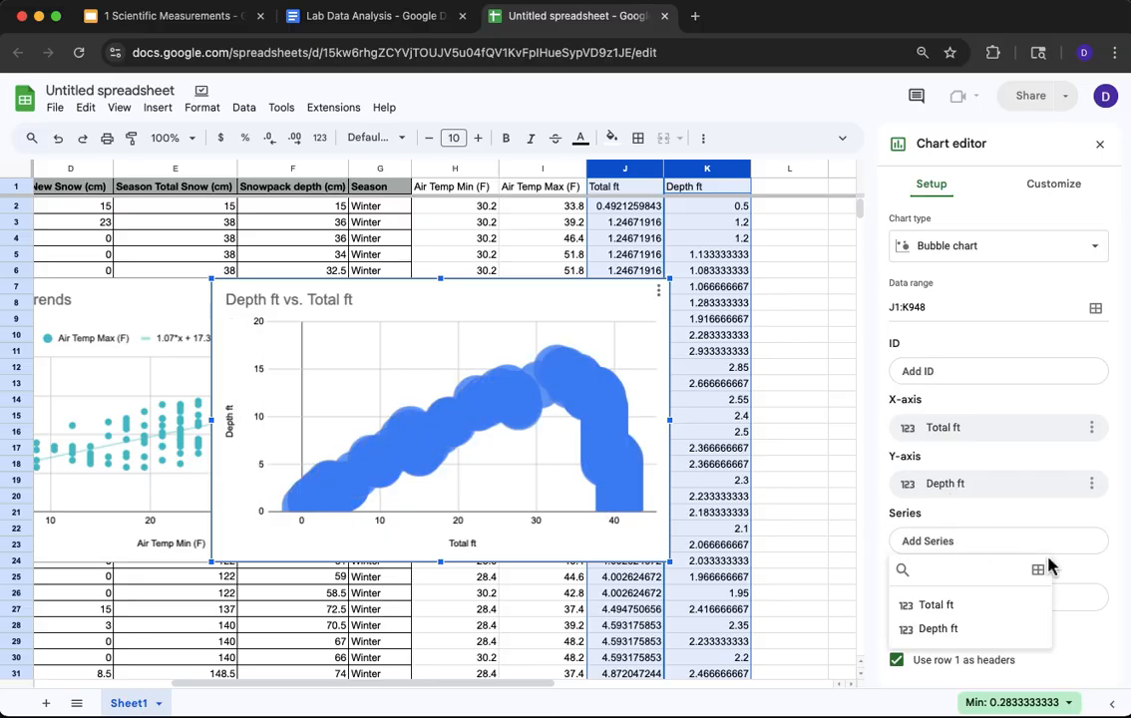
left_click(1039, 571)
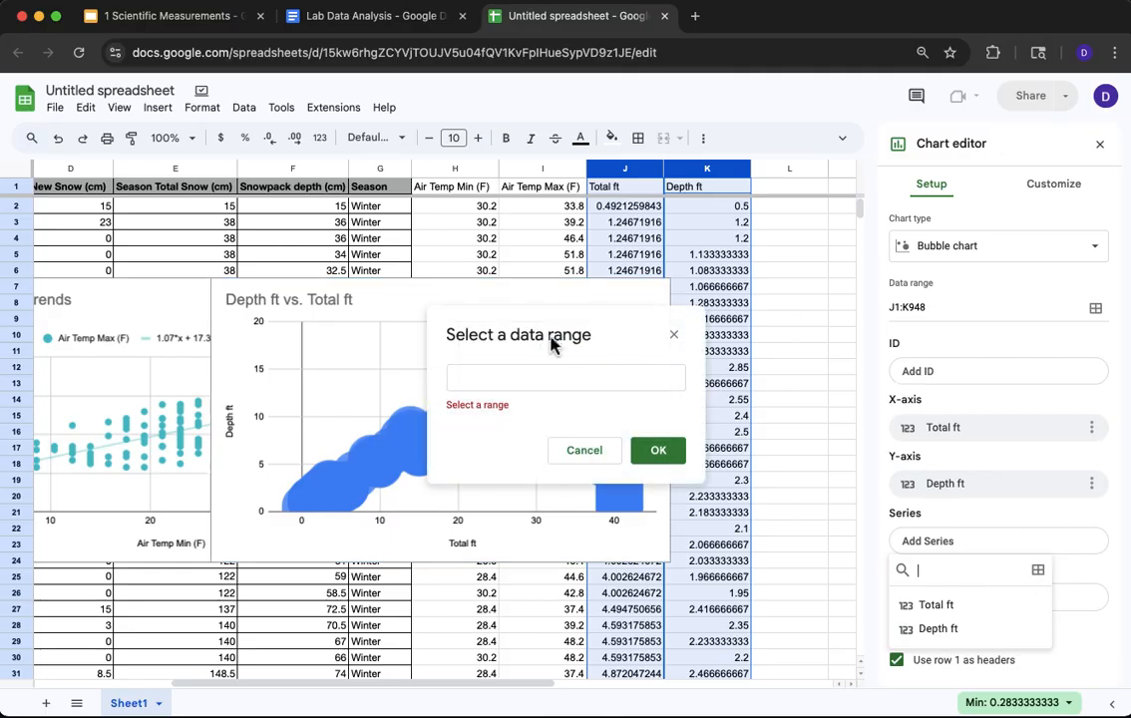
scroll(304, 207, "left", 5)
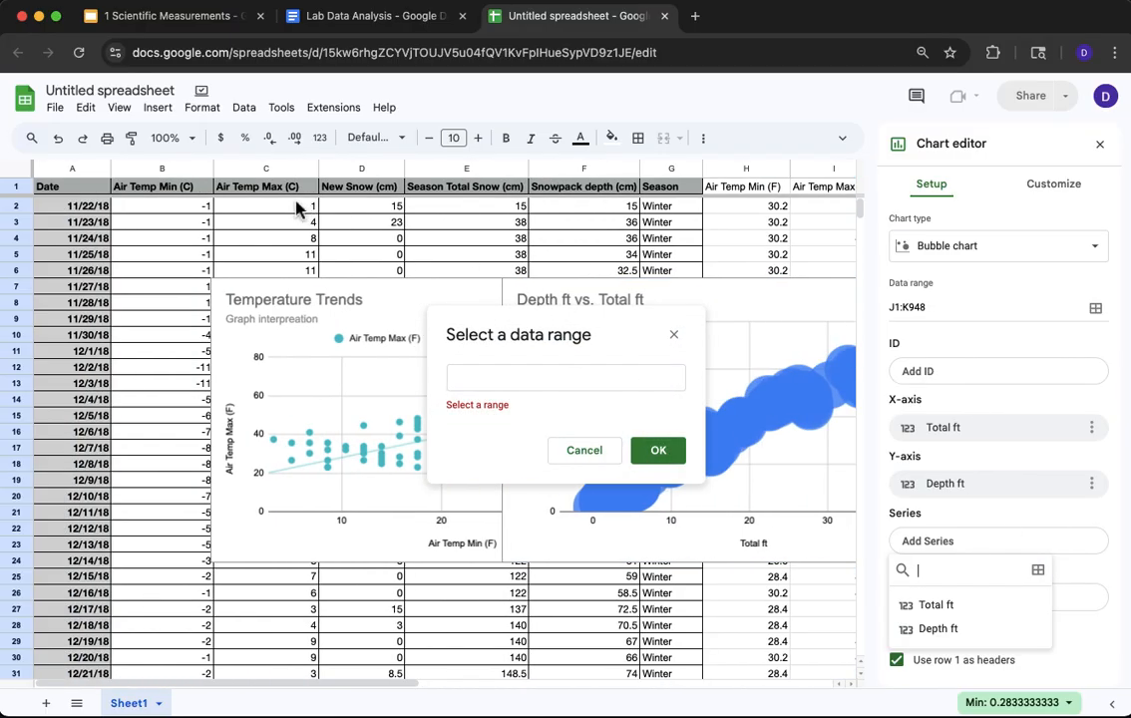
left_click(665, 172)
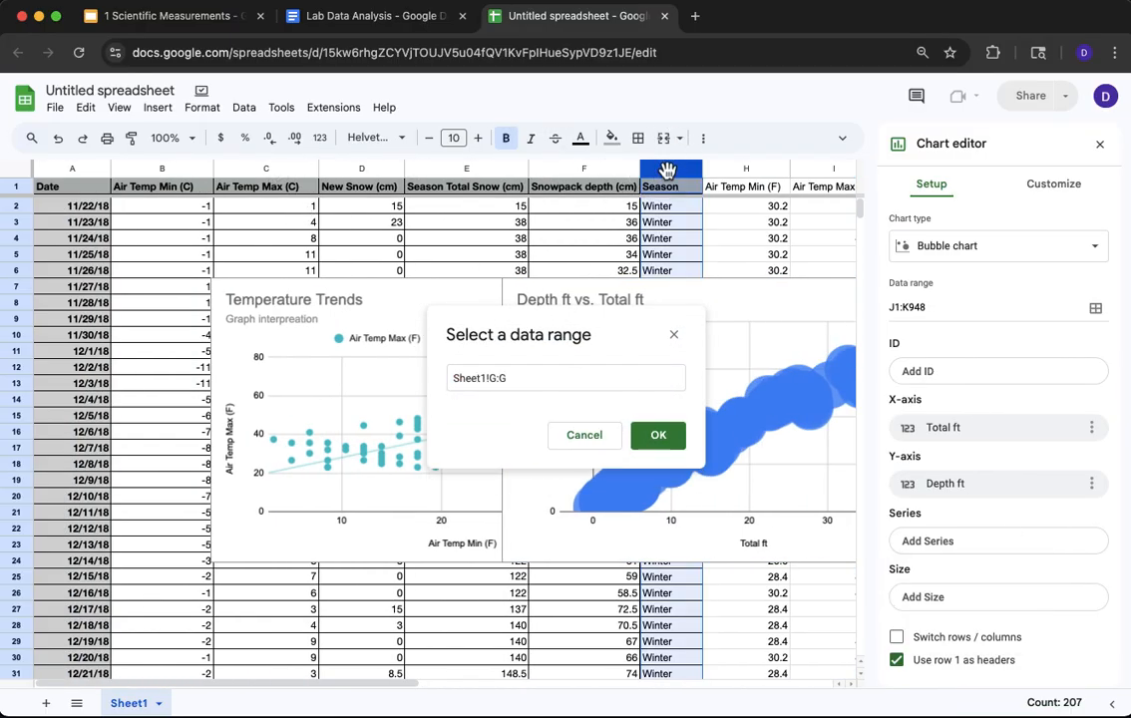
left_click(658, 448)
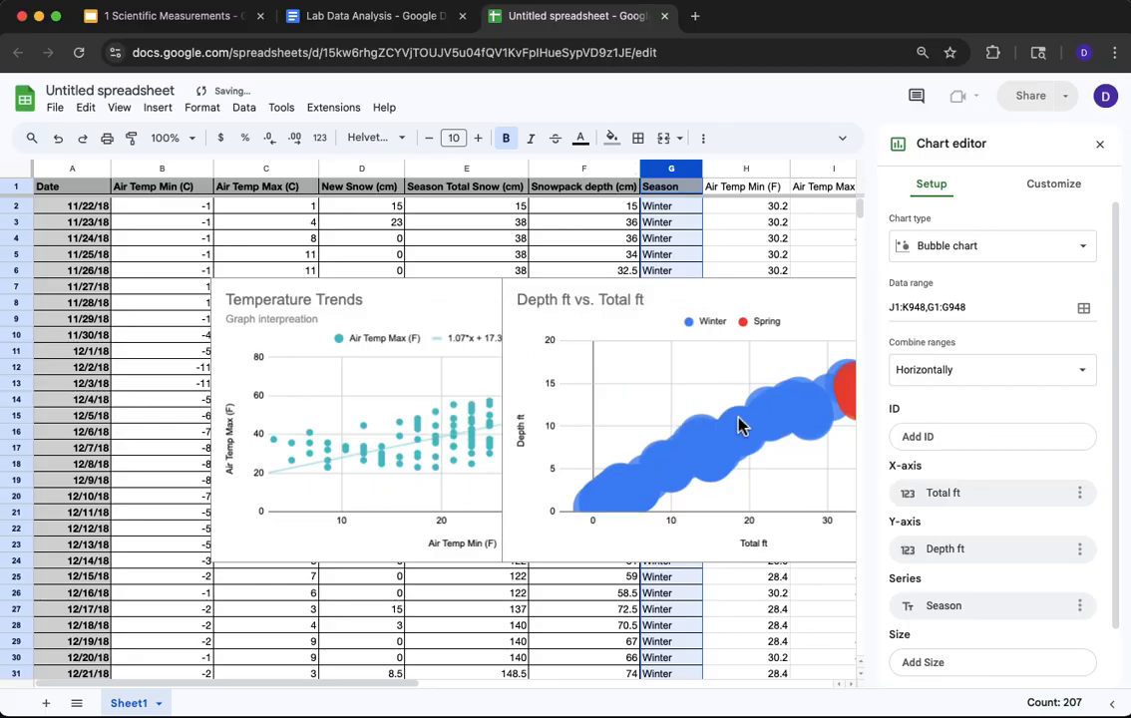
scroll(740, 424, "right", 3)
scroll(546, 451, "right", 4)
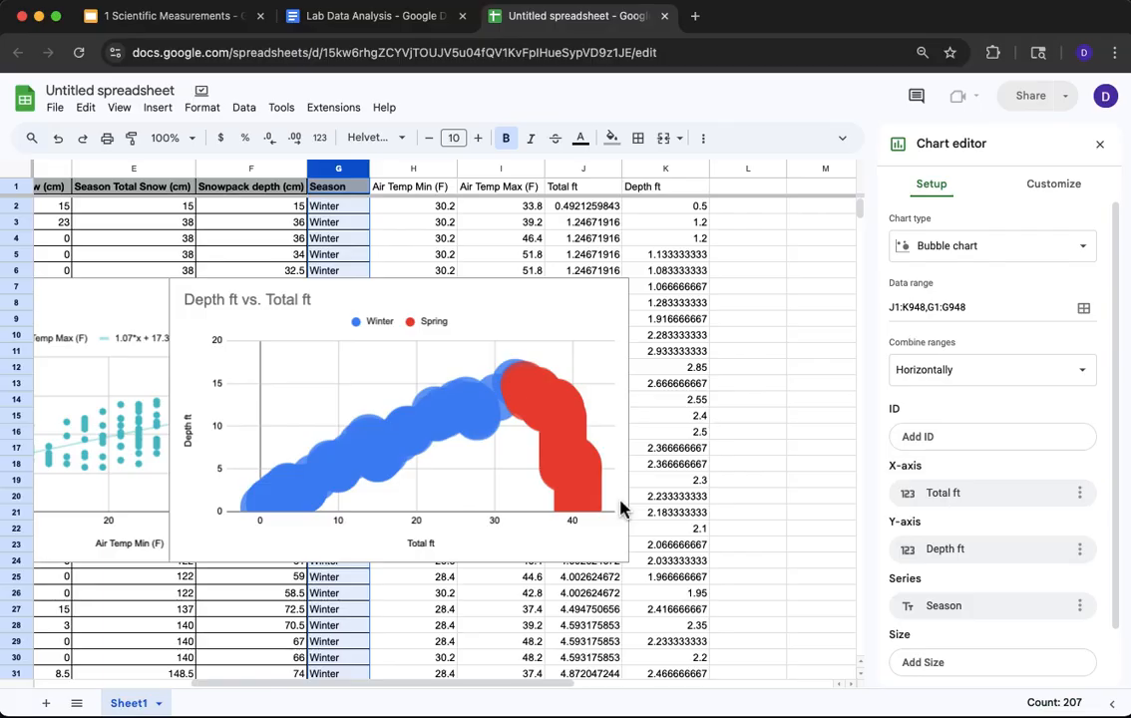
left_click(1069, 187)
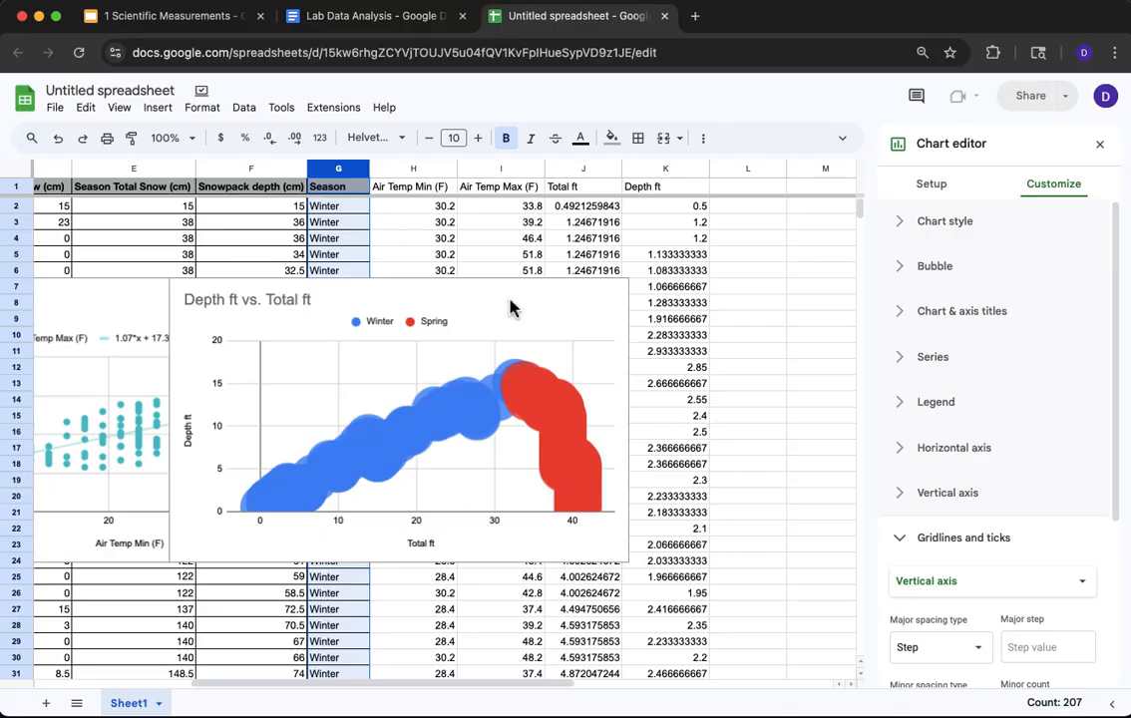
scroll(510, 307, "left", 5)
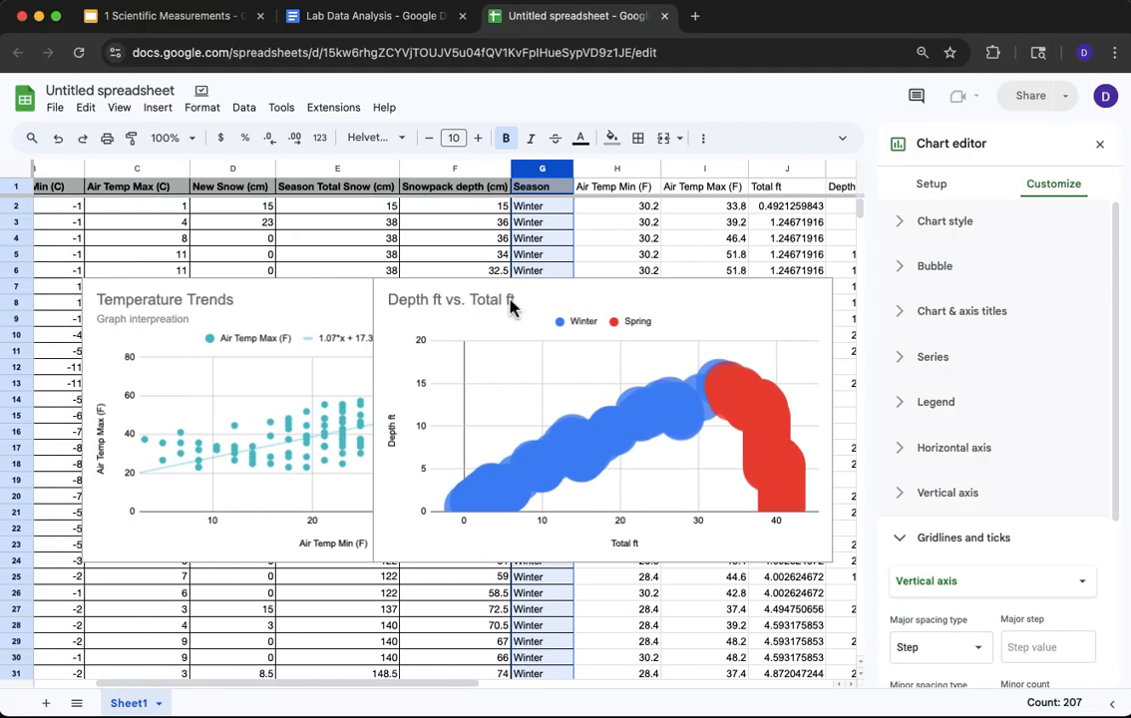
scroll(509, 307, "left", 1)
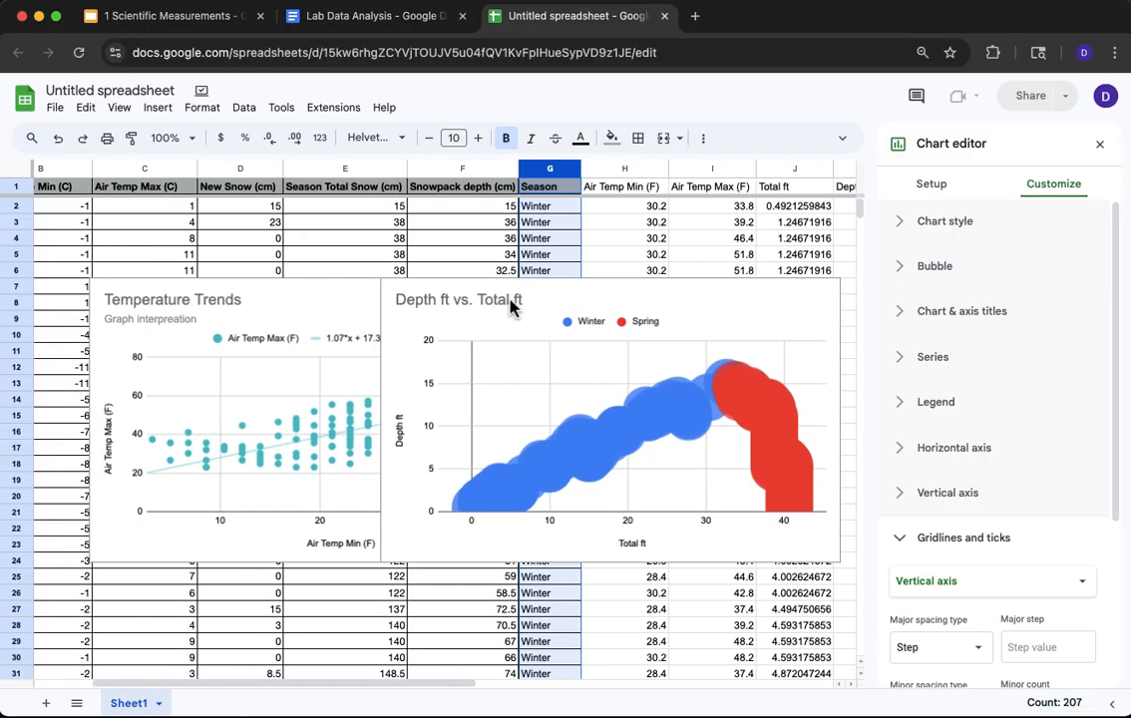